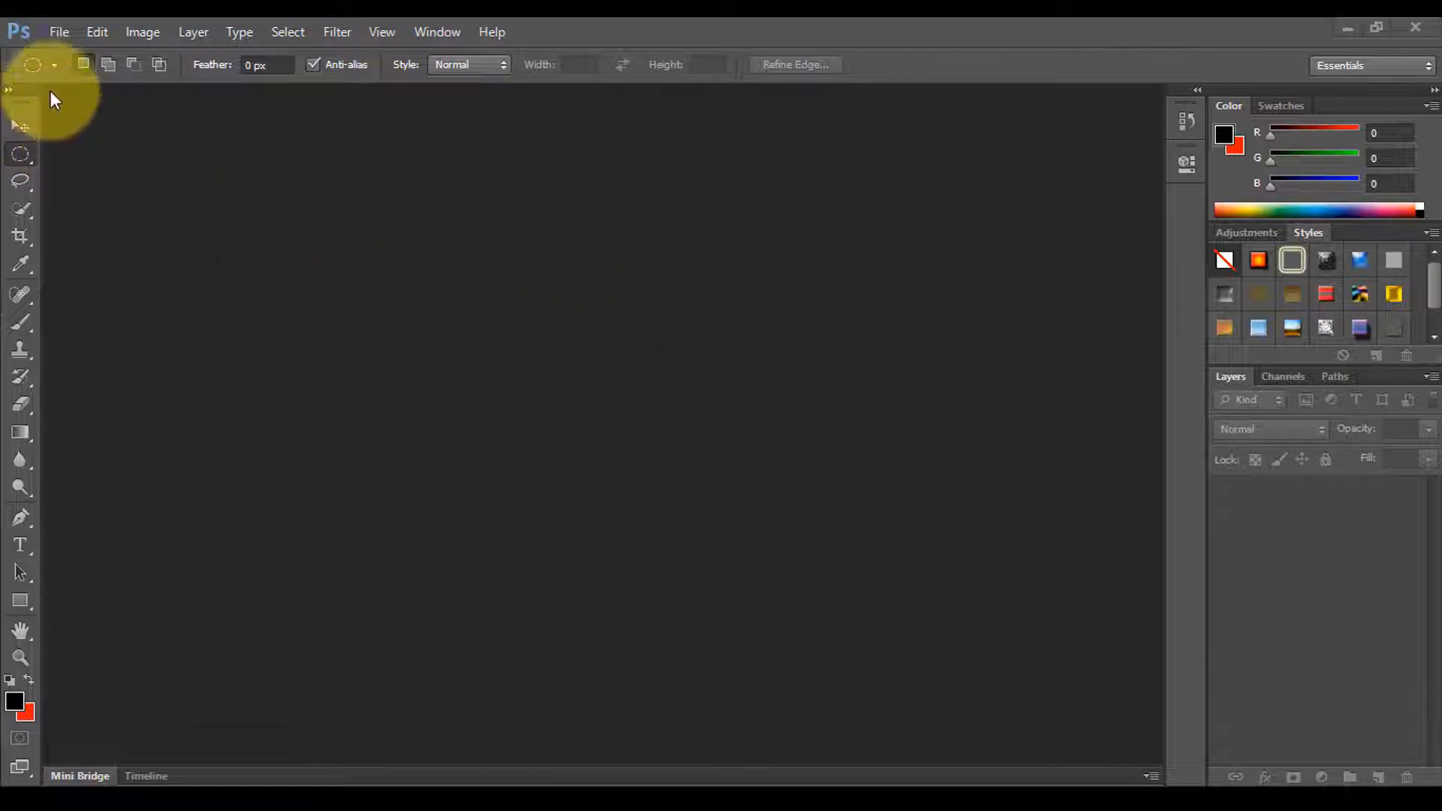
pyautogui.click(56, 32)
pyautogui.click(83, 75)
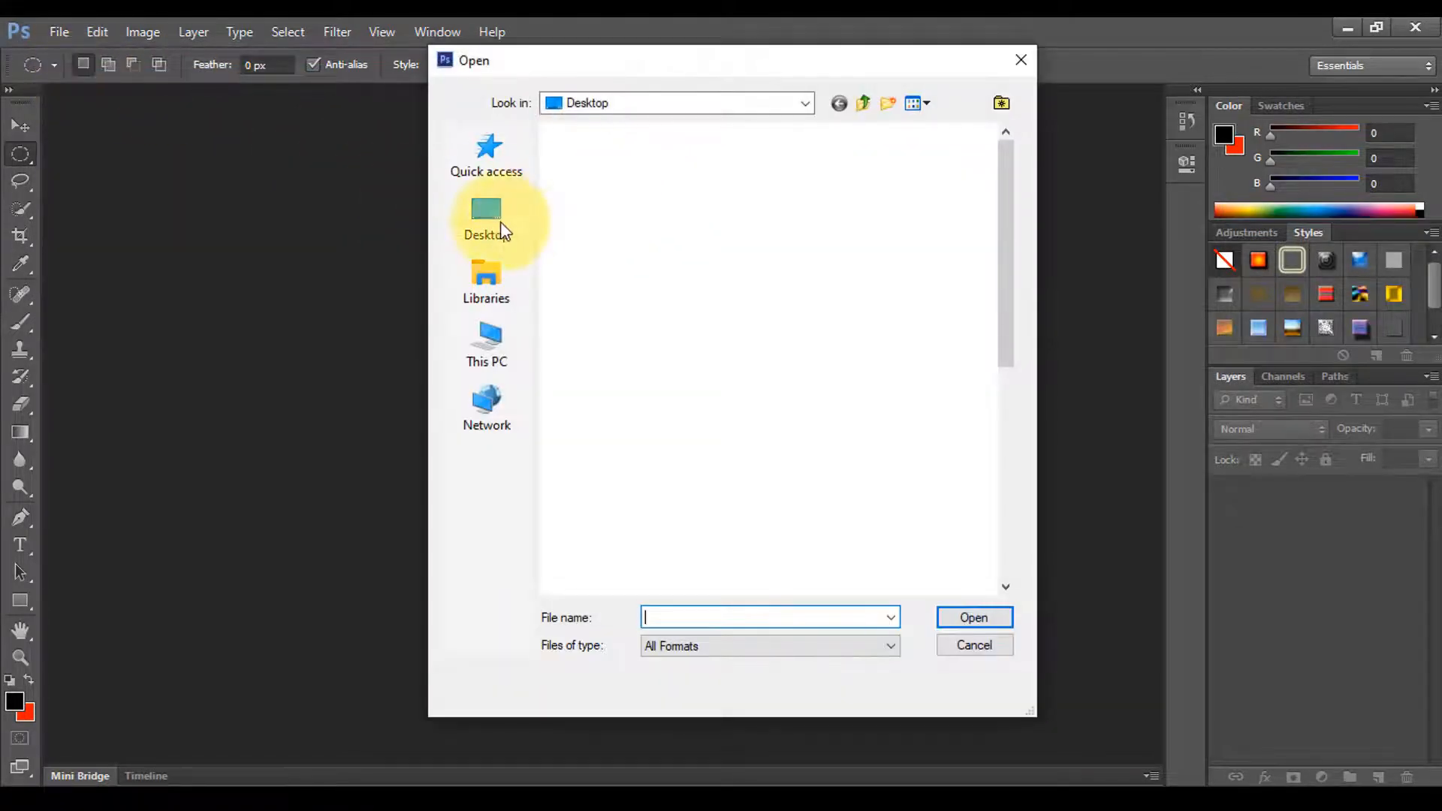
pyautogui.click(497, 222)
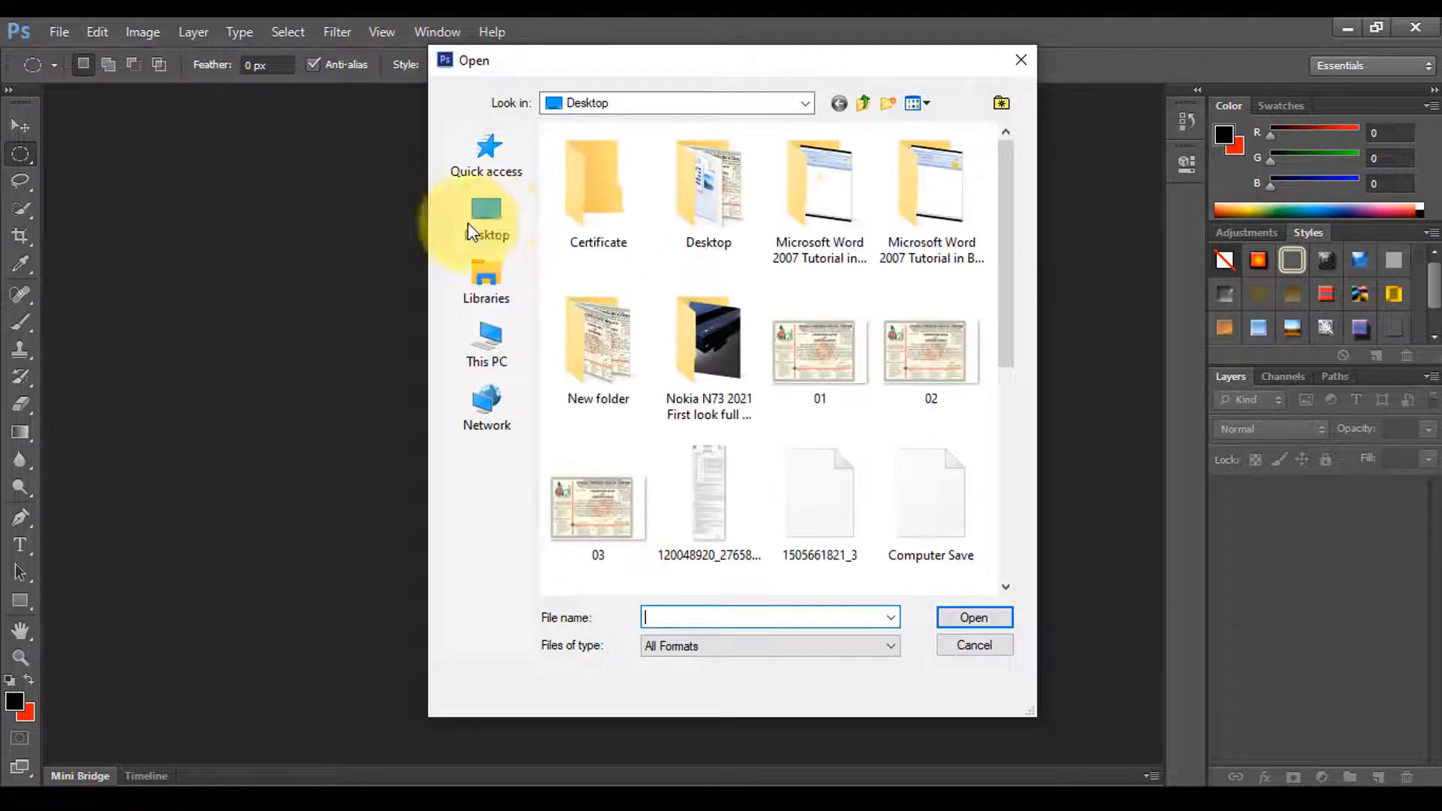
pyautogui.scroll(-10, 860, 321)
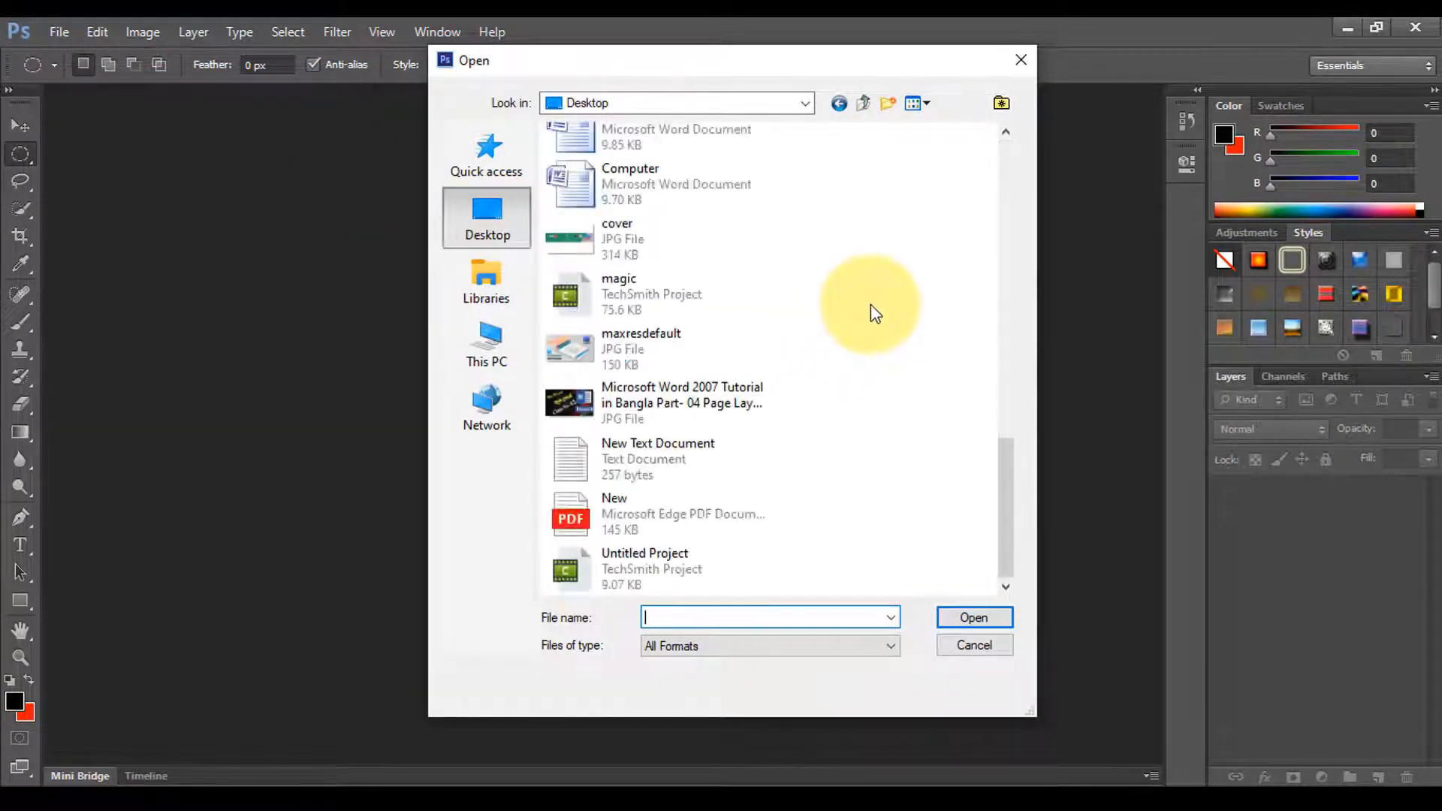
pyautogui.scroll(3, 871, 304)
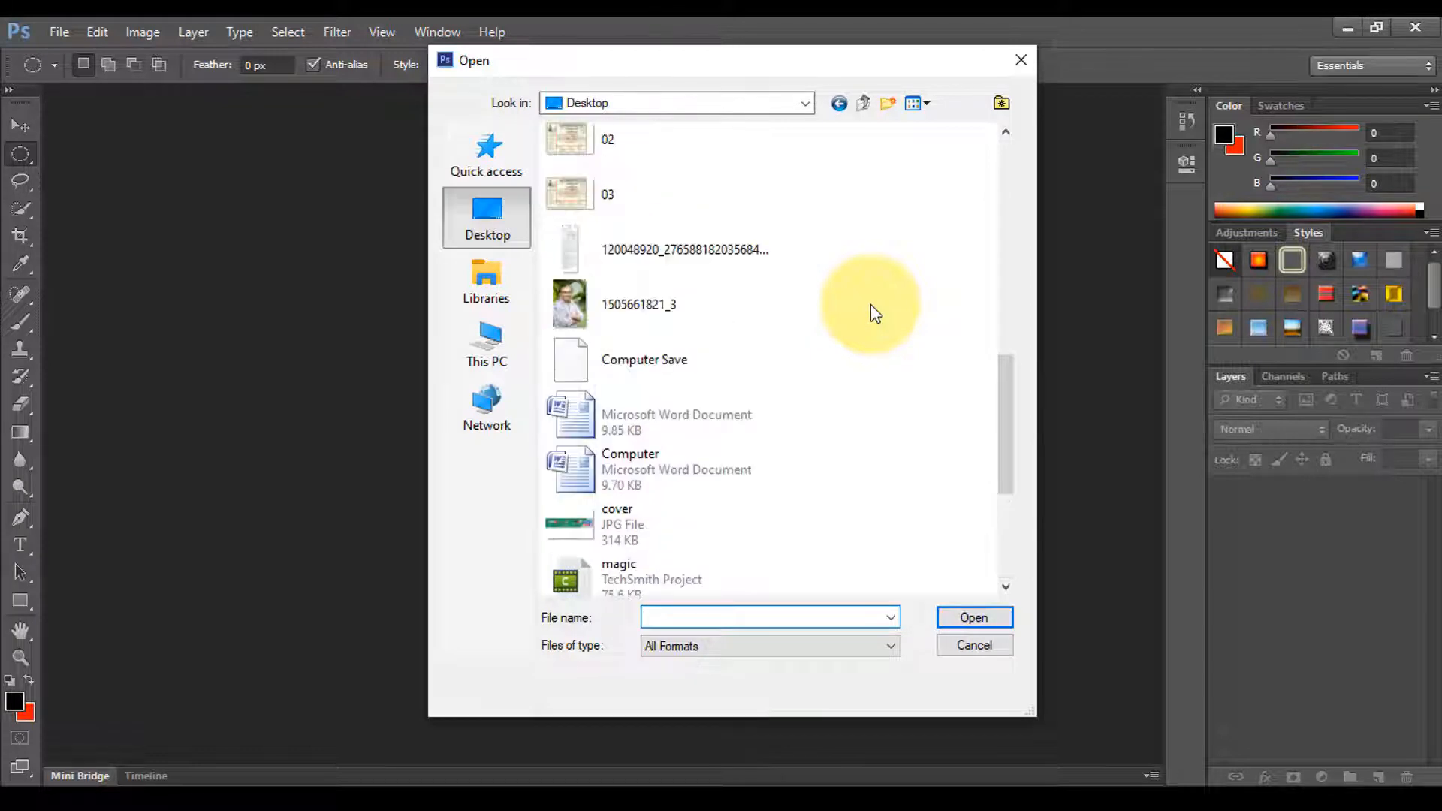
pyautogui.click(676, 298)
pyautogui.click(972, 619)
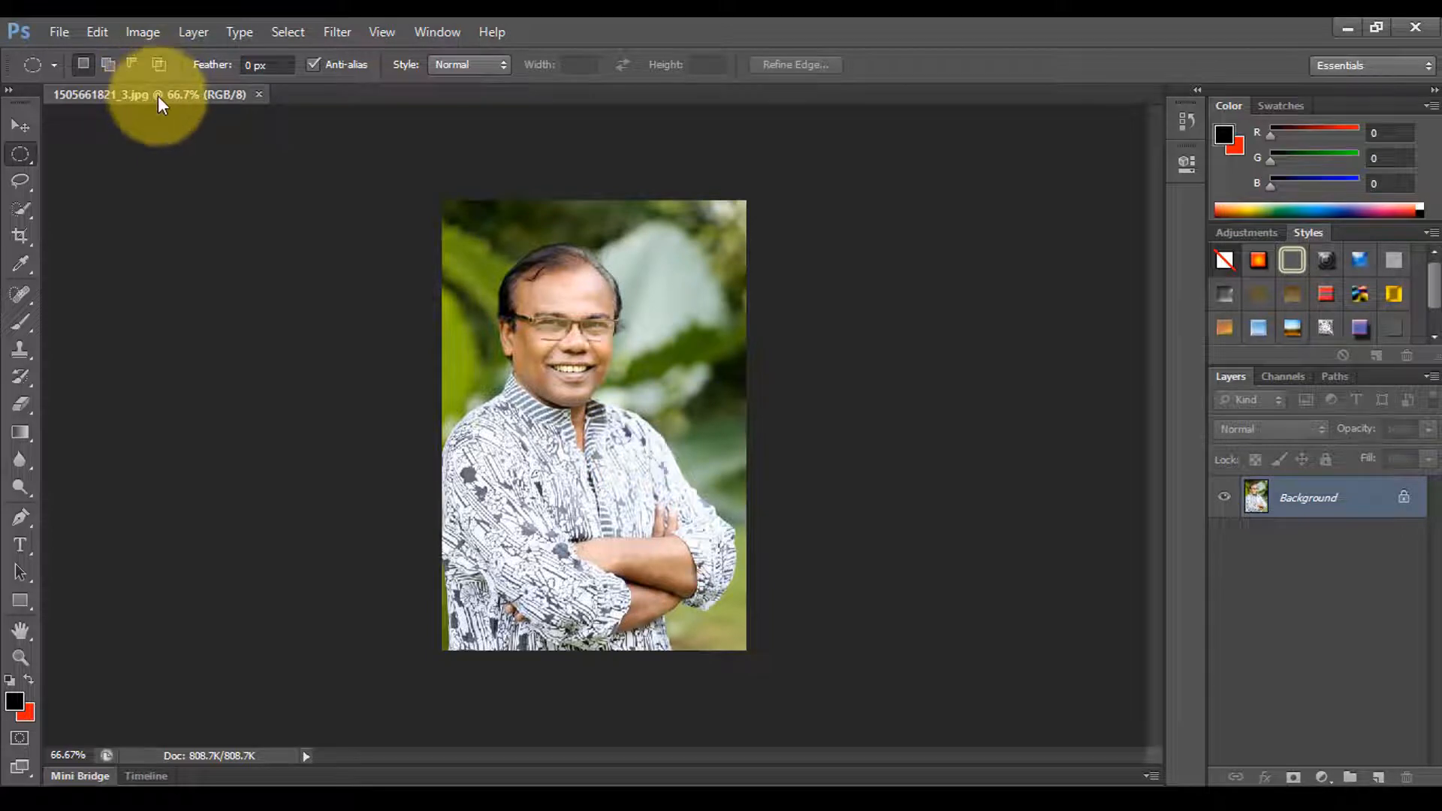
# Float the photo in its own window, enlarge that window and show the image at 100%.
pyautogui.moveTo(154, 93); pyautogui.dragTo(494, 170)
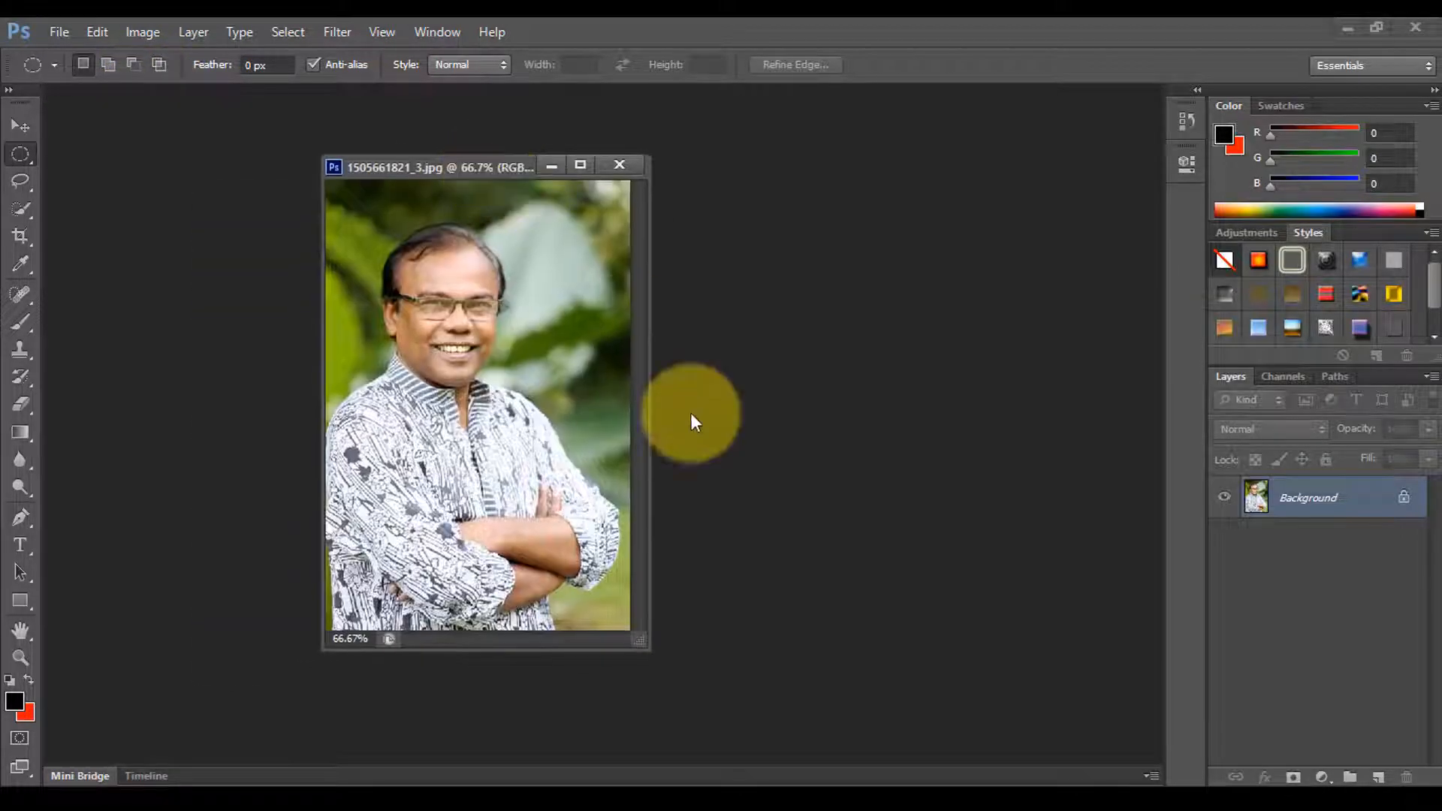
pyautogui.moveTo(642, 637); pyautogui.dragTo(979, 706)
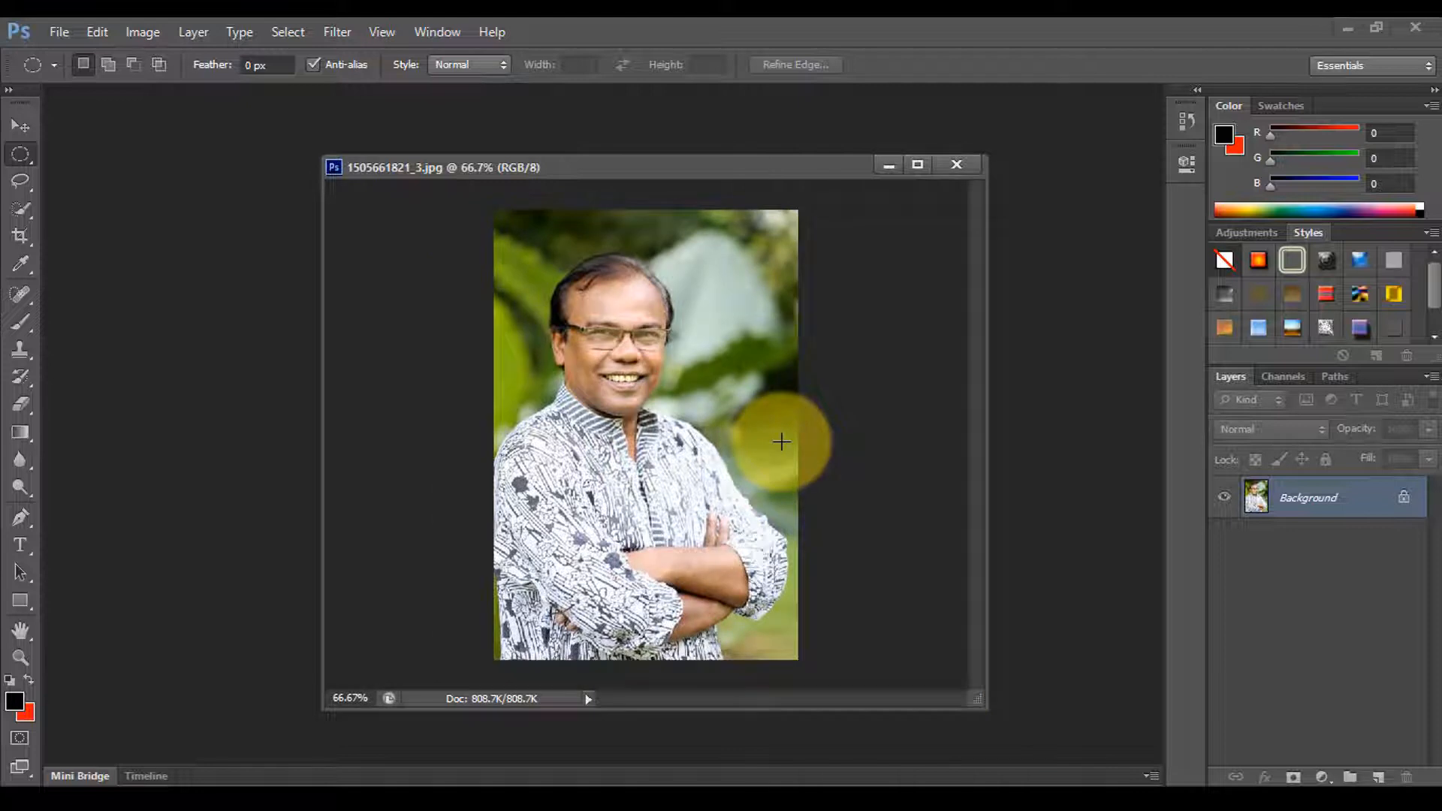
pyautogui.hotkey('ctrl', '1')
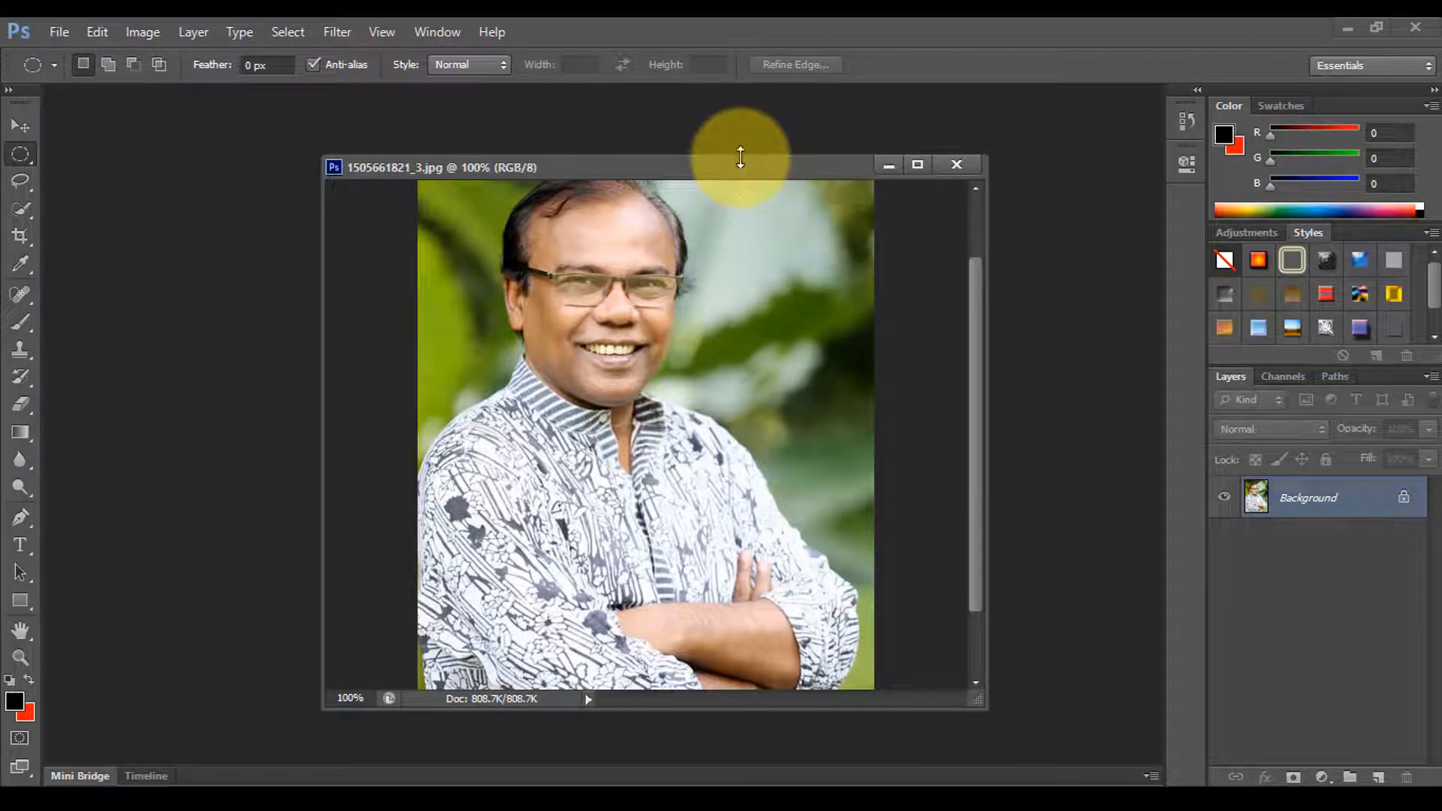
pyautogui.moveTo(740, 156); pyautogui.dragTo(779, 115)
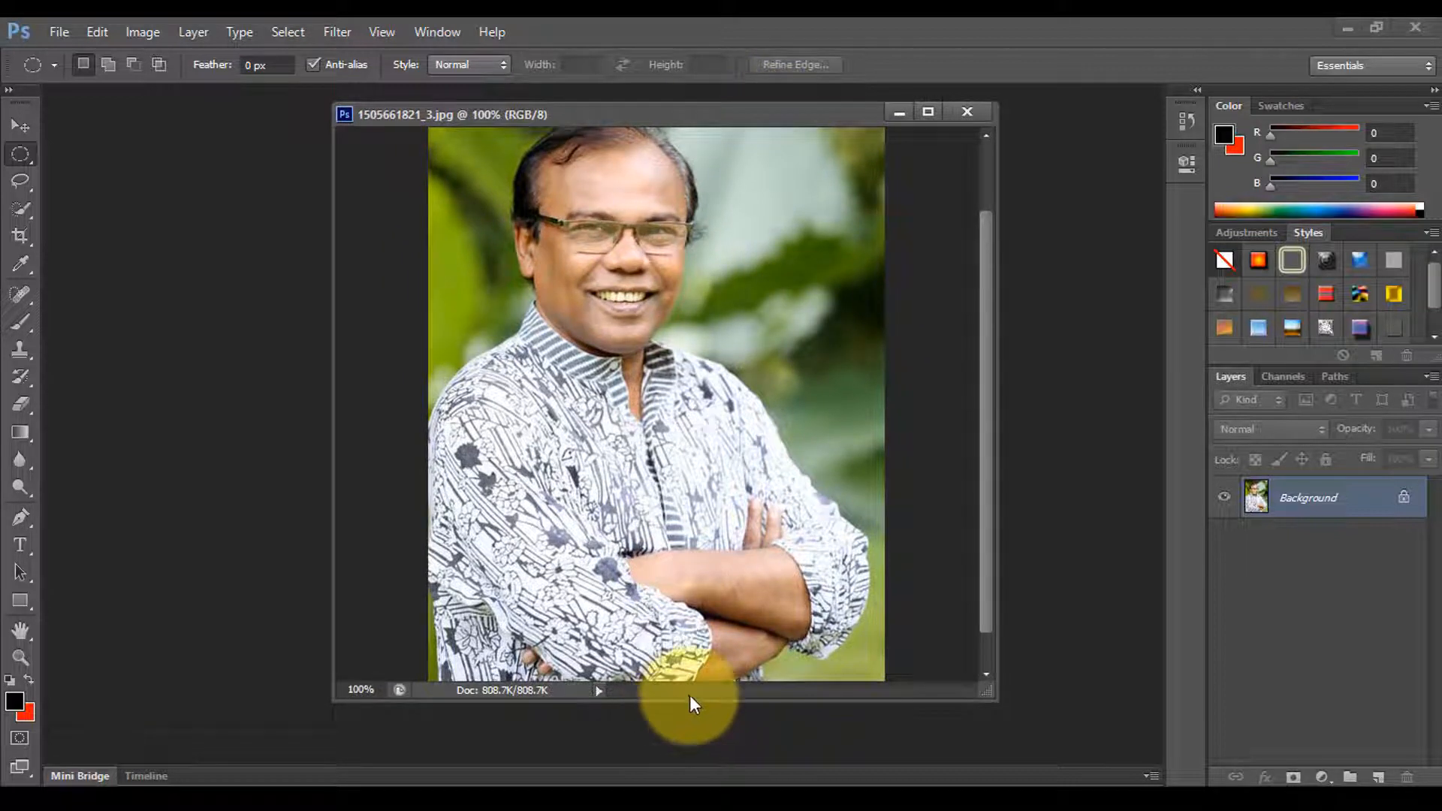
pyautogui.moveTo(693, 703); pyautogui.dragTo(691, 761)
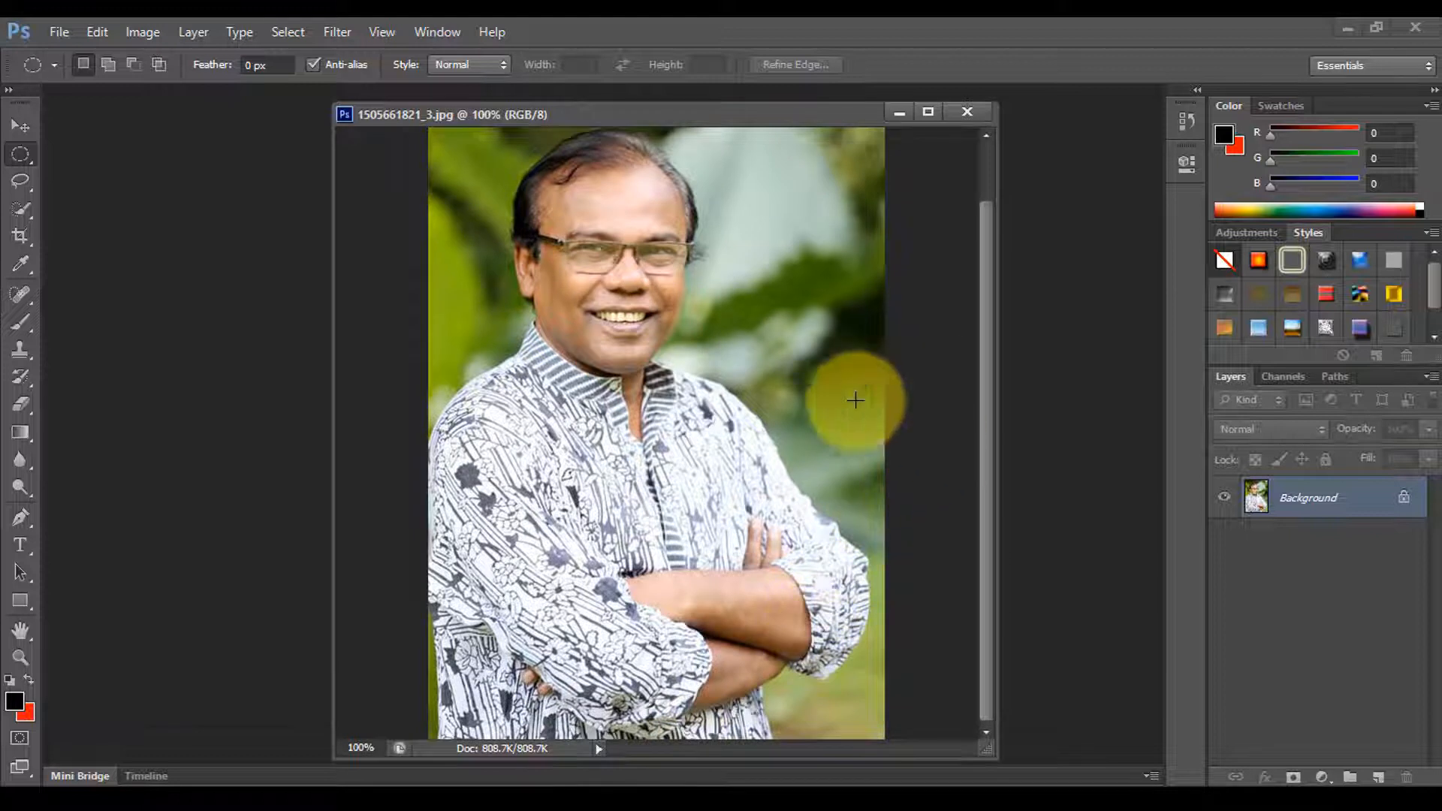
pyautogui.moveTo(541, 100); pyautogui.dragTo(541, 93)
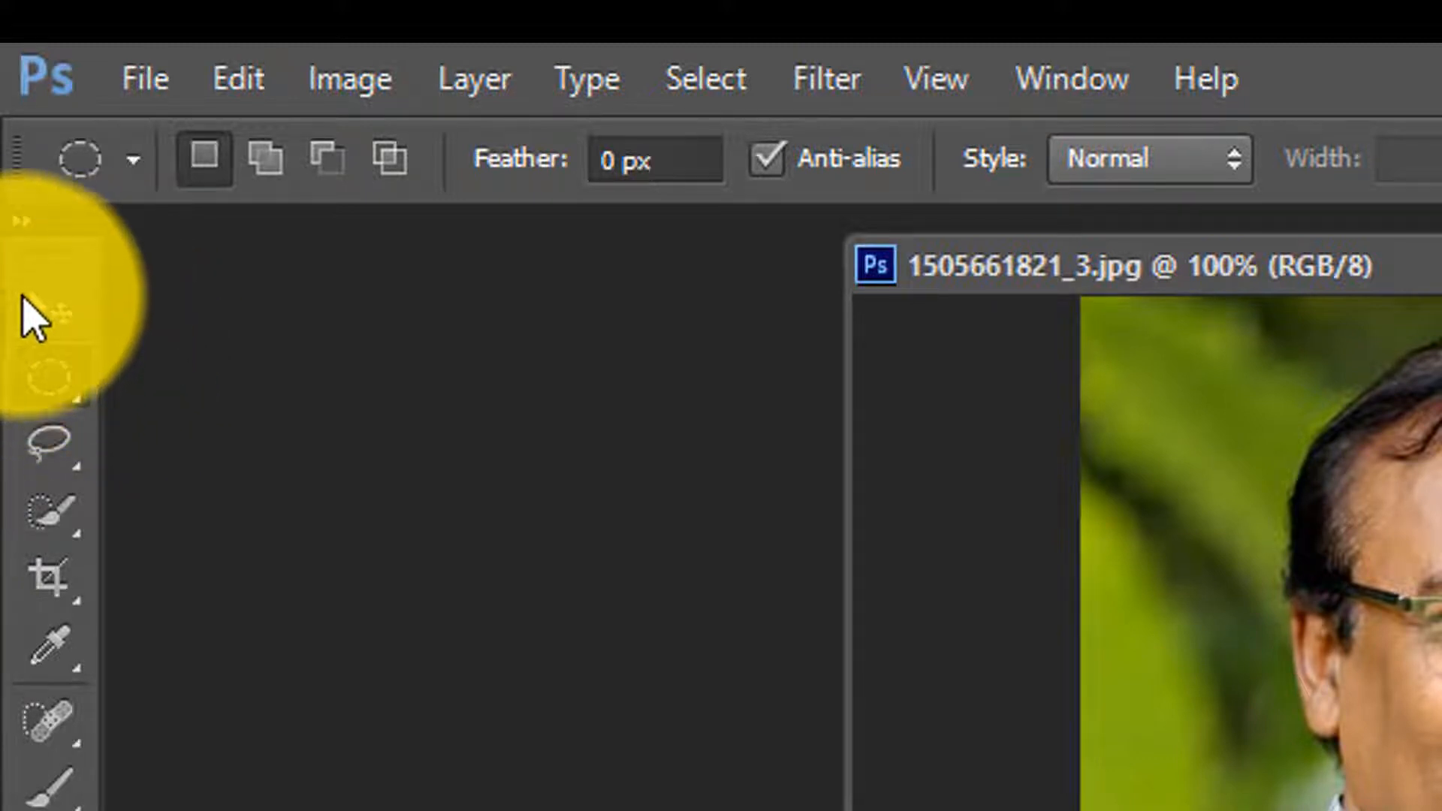
# Draw a selection with the Rectangular Marquee Tool from the man's eyes down to his crossed arms.
pyautogui.click(53, 308)
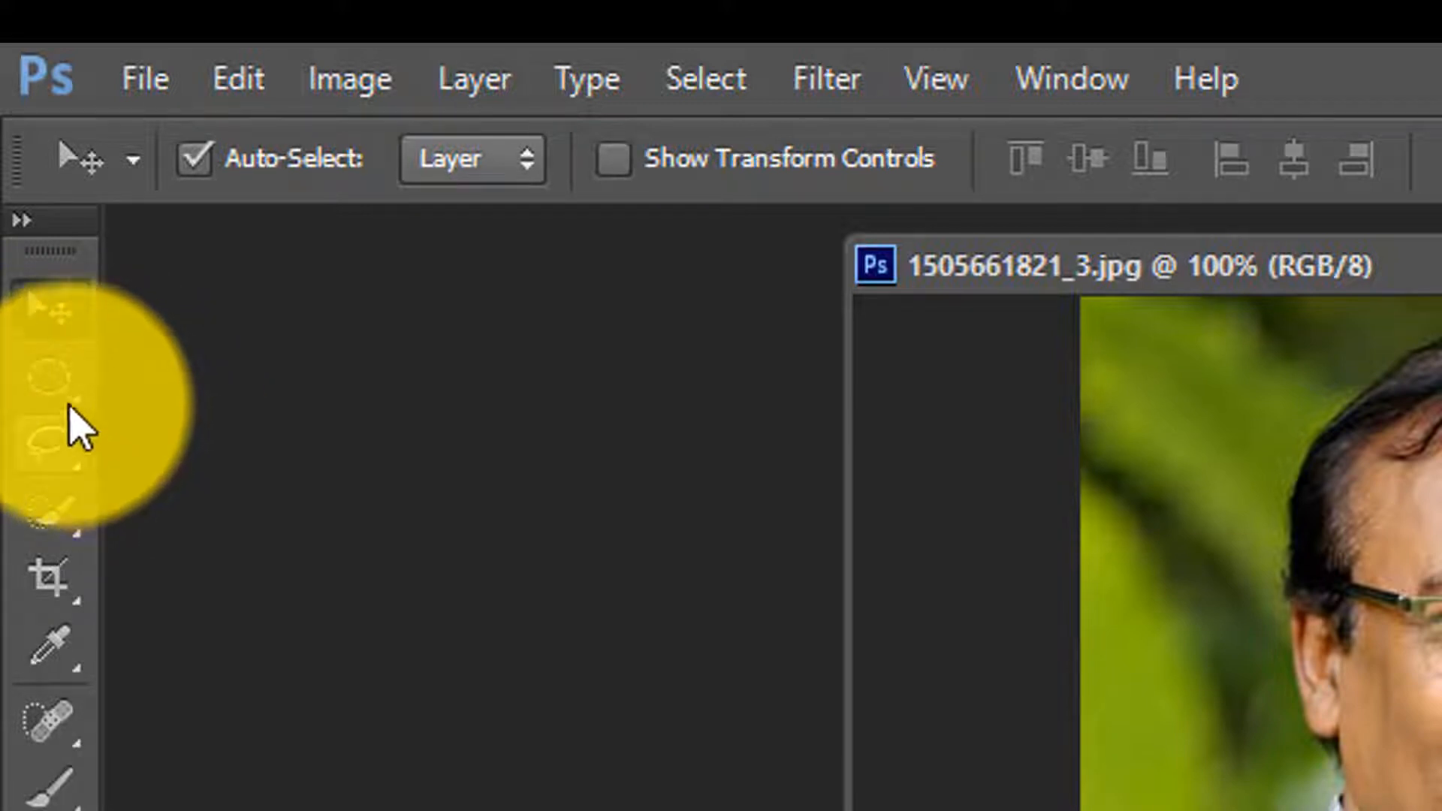
pyautogui.click(56, 379)
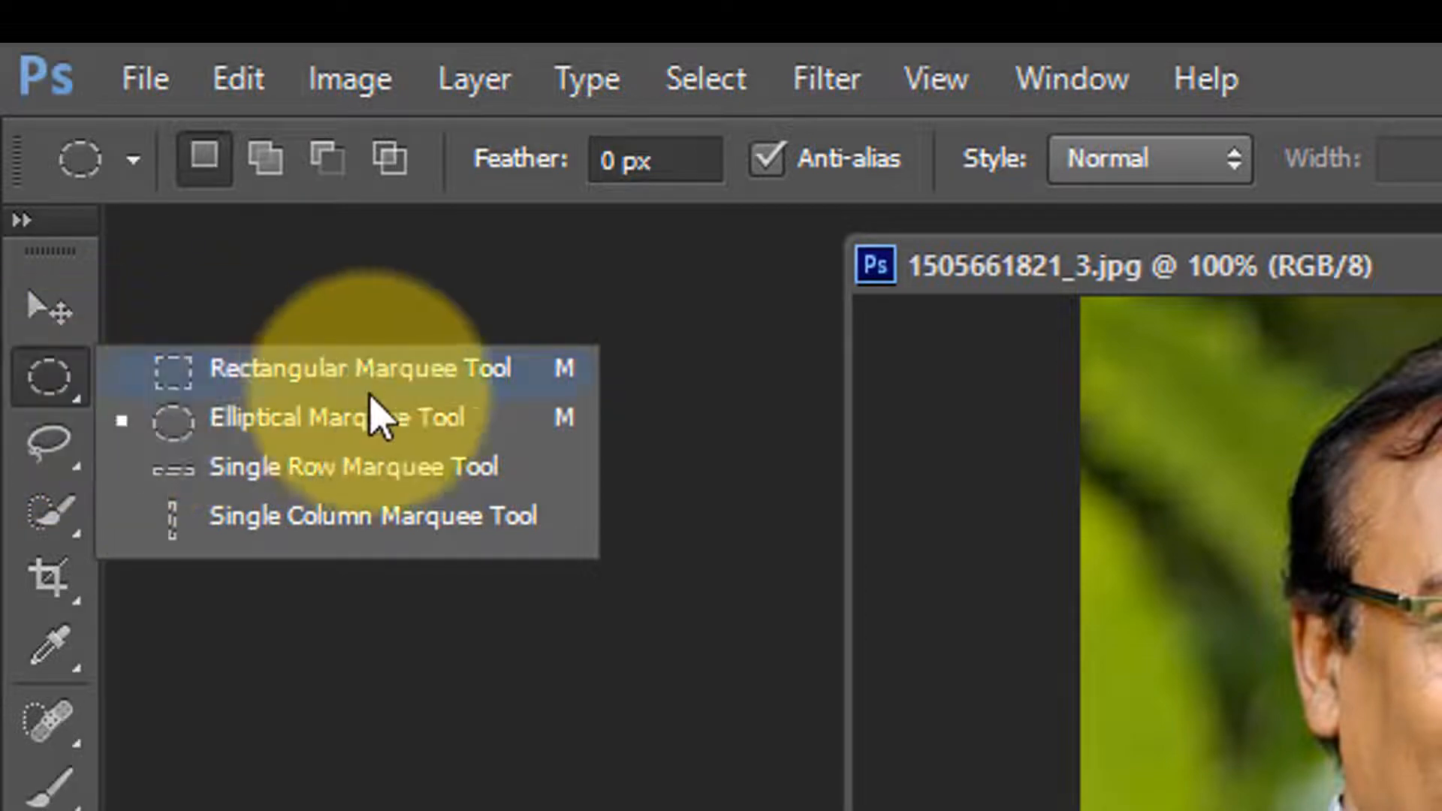
pyautogui.click(283, 372)
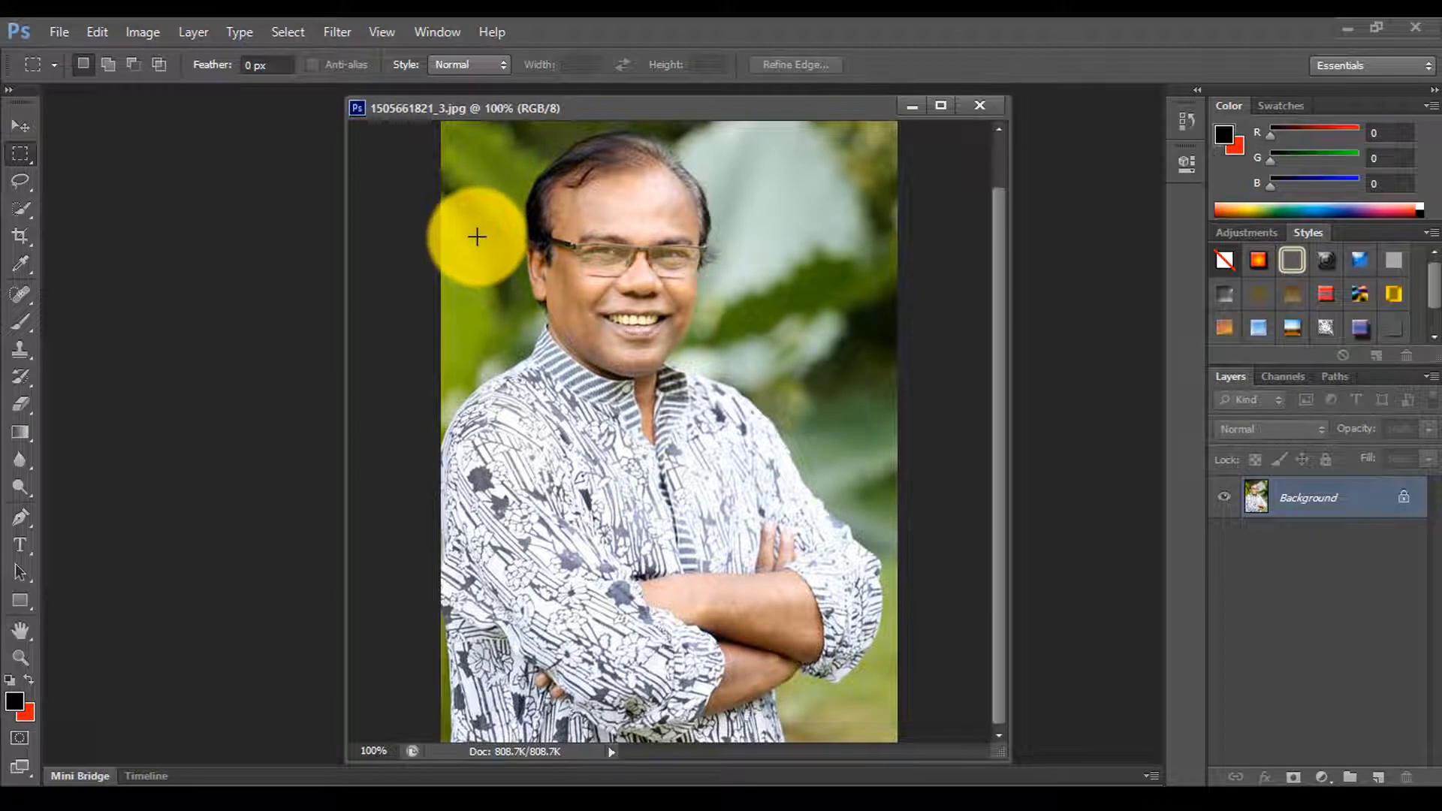
pyautogui.moveTo(476, 236); pyautogui.dragTo(807, 609)
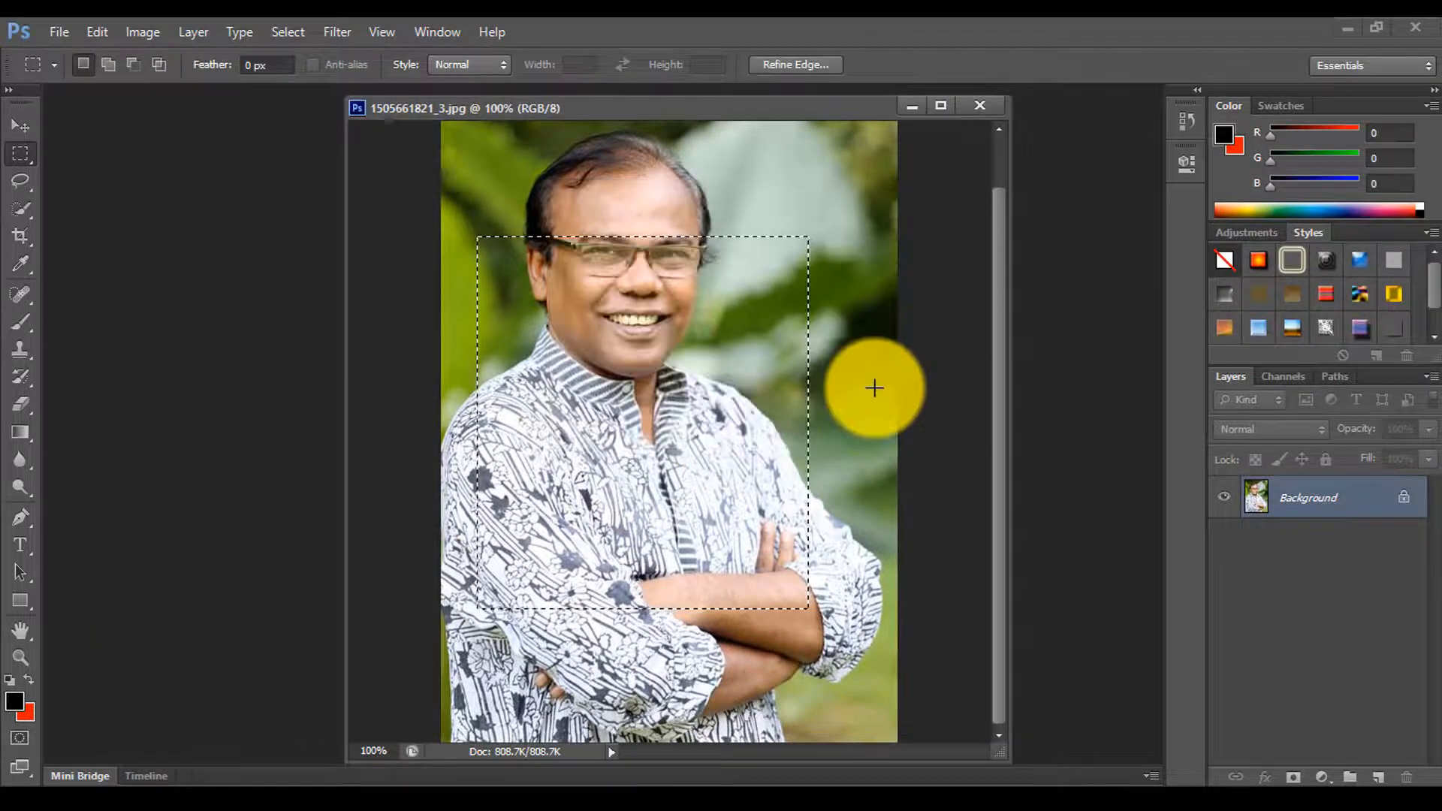
# Try filling the selection with the red background colour and the black foreground colour, undoing each fill, and deselect.
pyautogui.hotkey('ctrl', 'BackSpace')
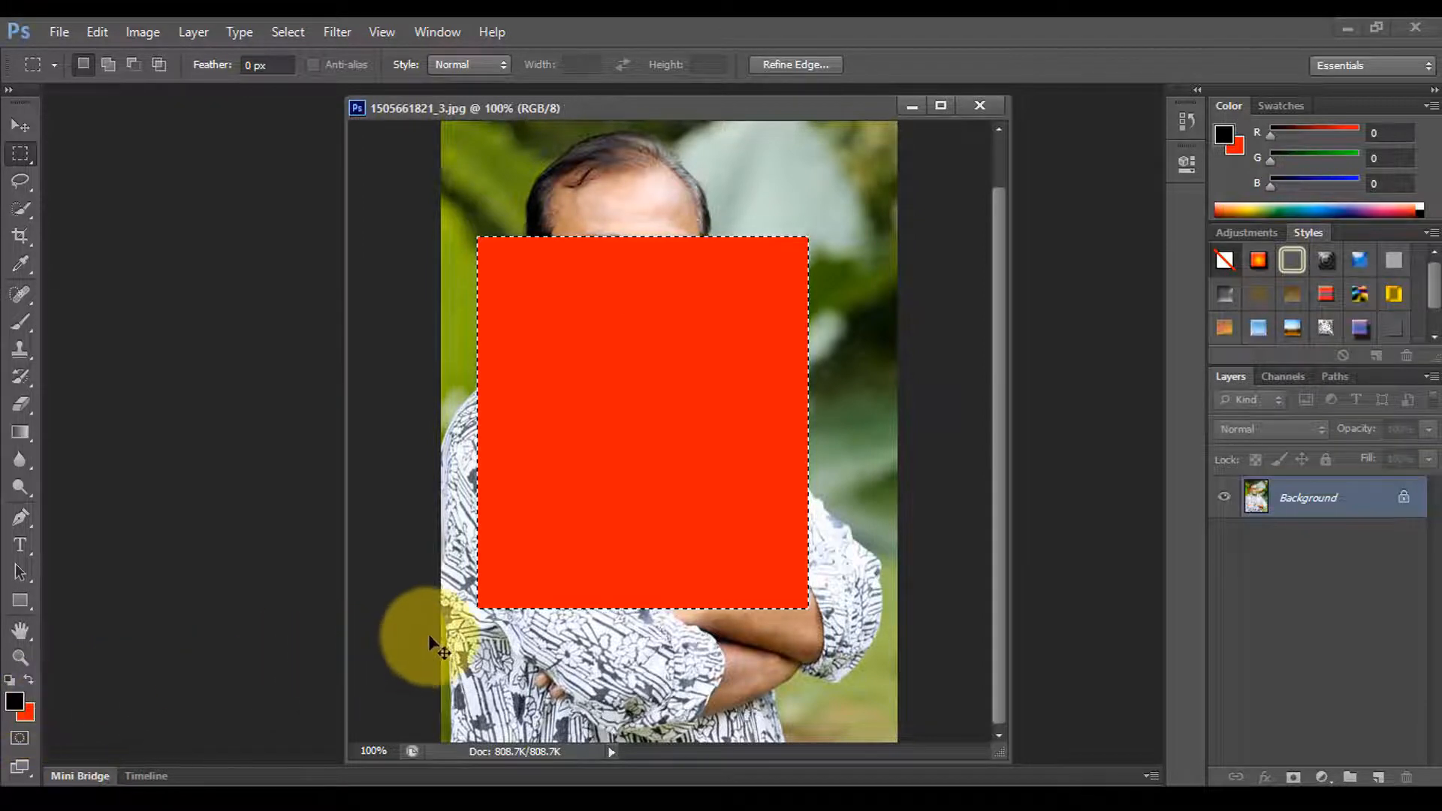
pyautogui.hotkey('ctrl', 'z')
pyautogui.hotkey('alt', 'BackSpace')
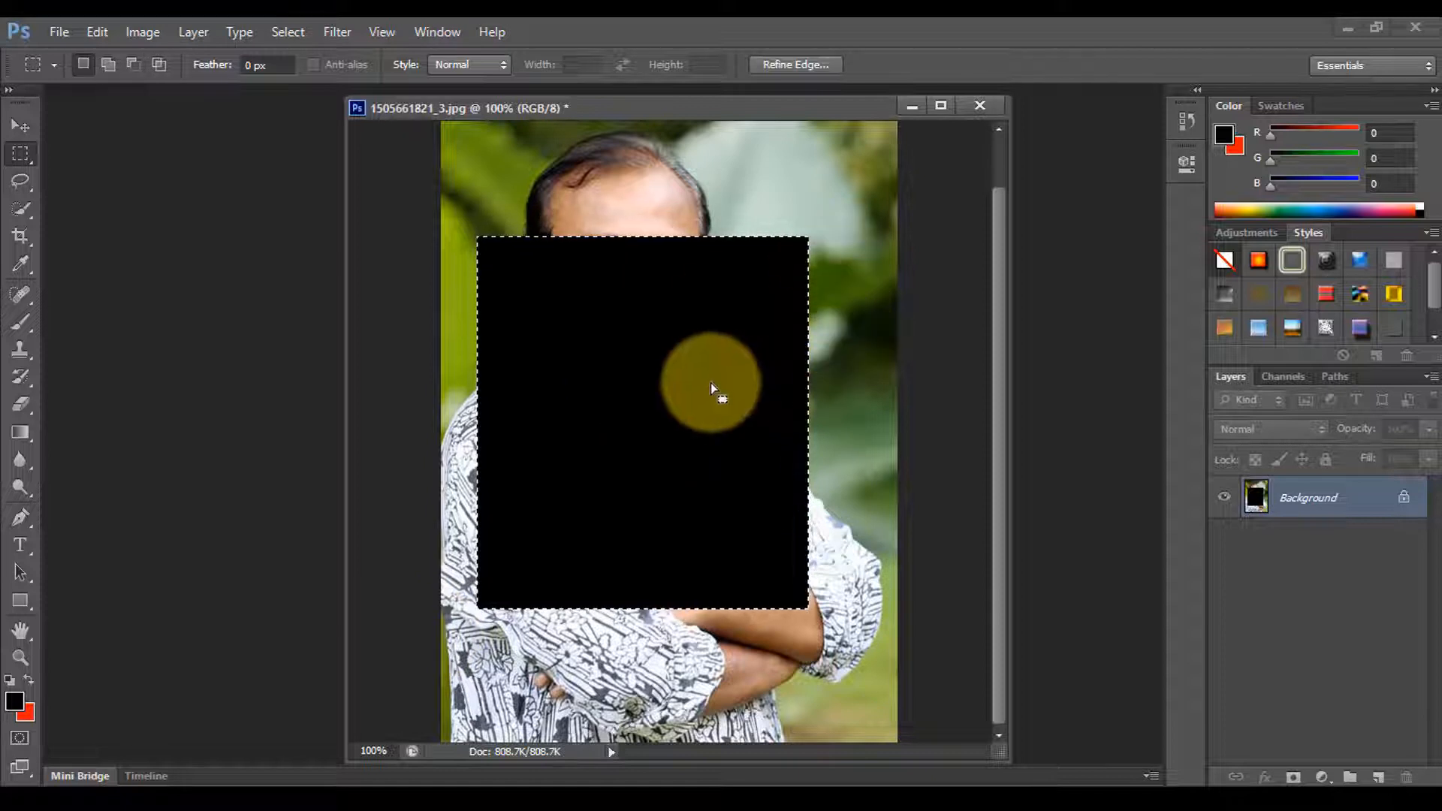
pyautogui.hotkey('ctrl', 'z')
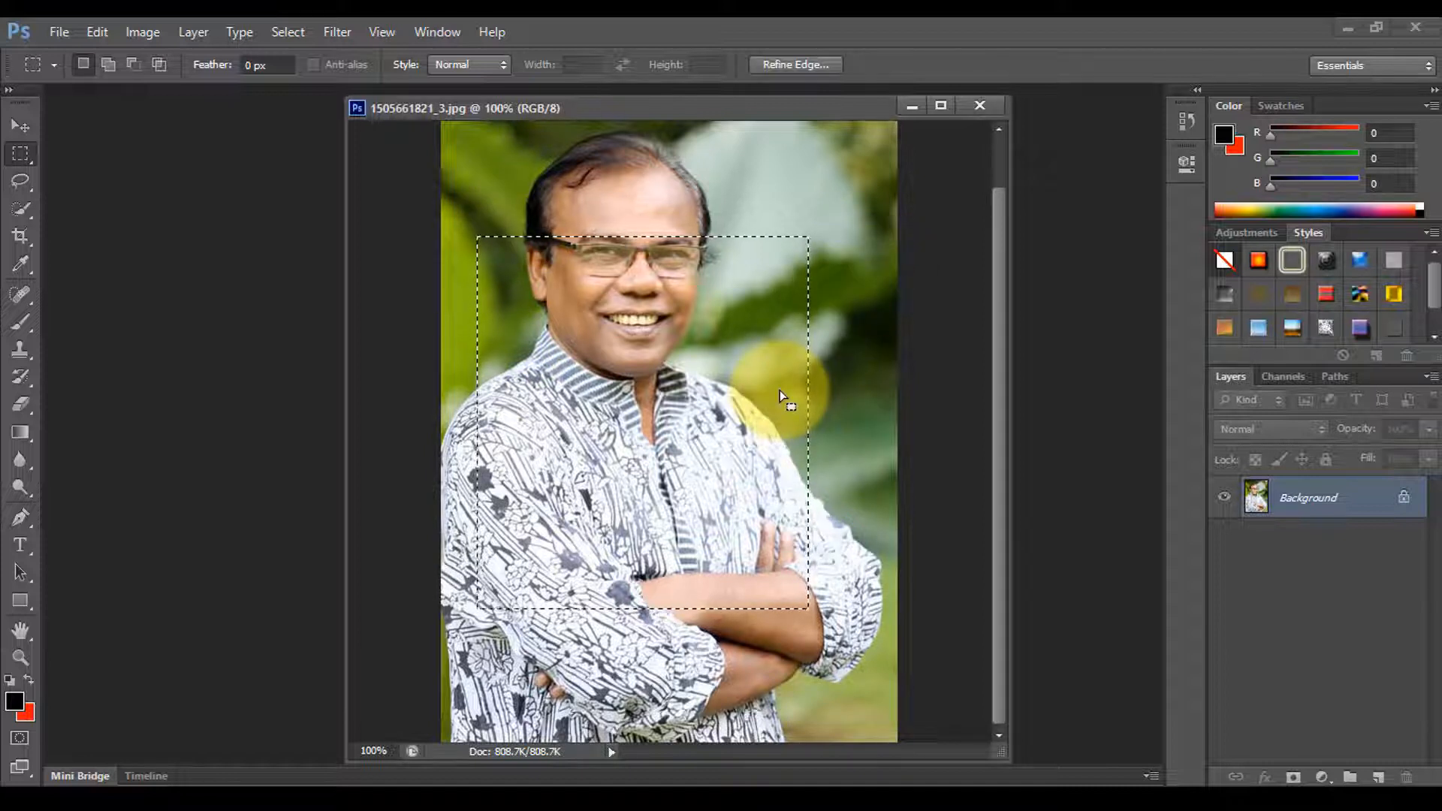
pyautogui.hotkey('ctrl', 'd')
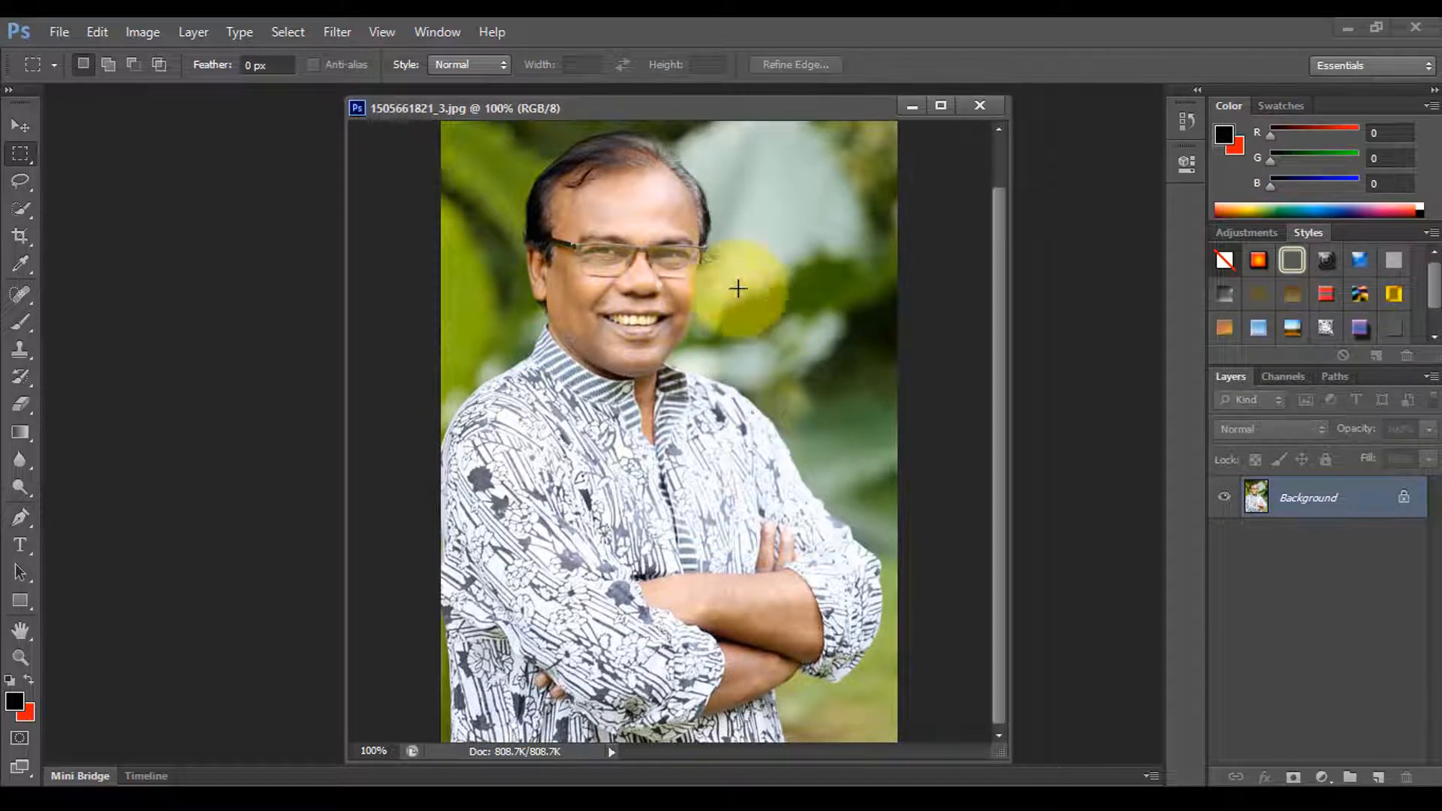
# Draw and clear trial rectangular selections around the man's face, finishing with one that frames his head and collar.
pyautogui.moveTo(515, 160); pyautogui.dragTo(746, 421)
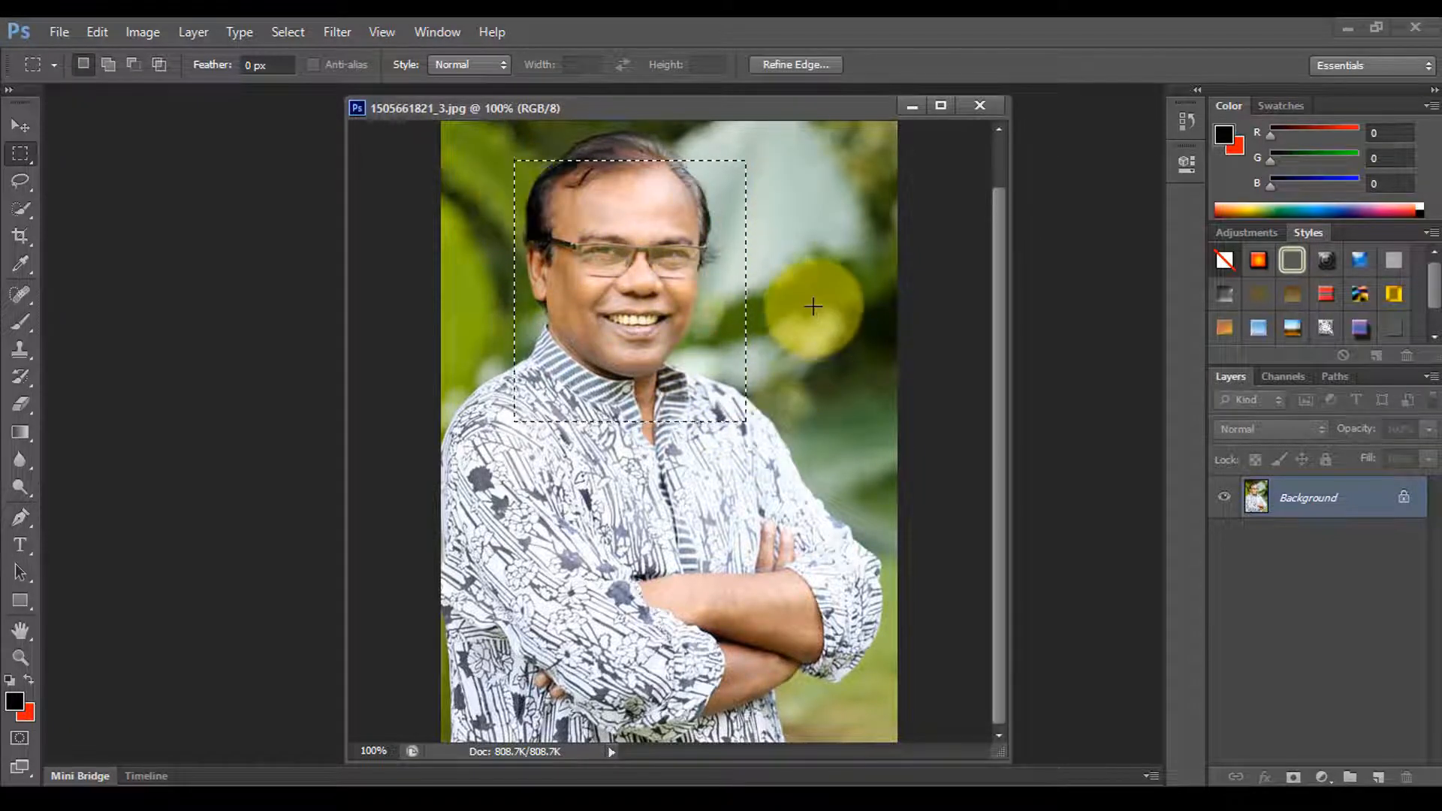
pyautogui.click(808, 295)
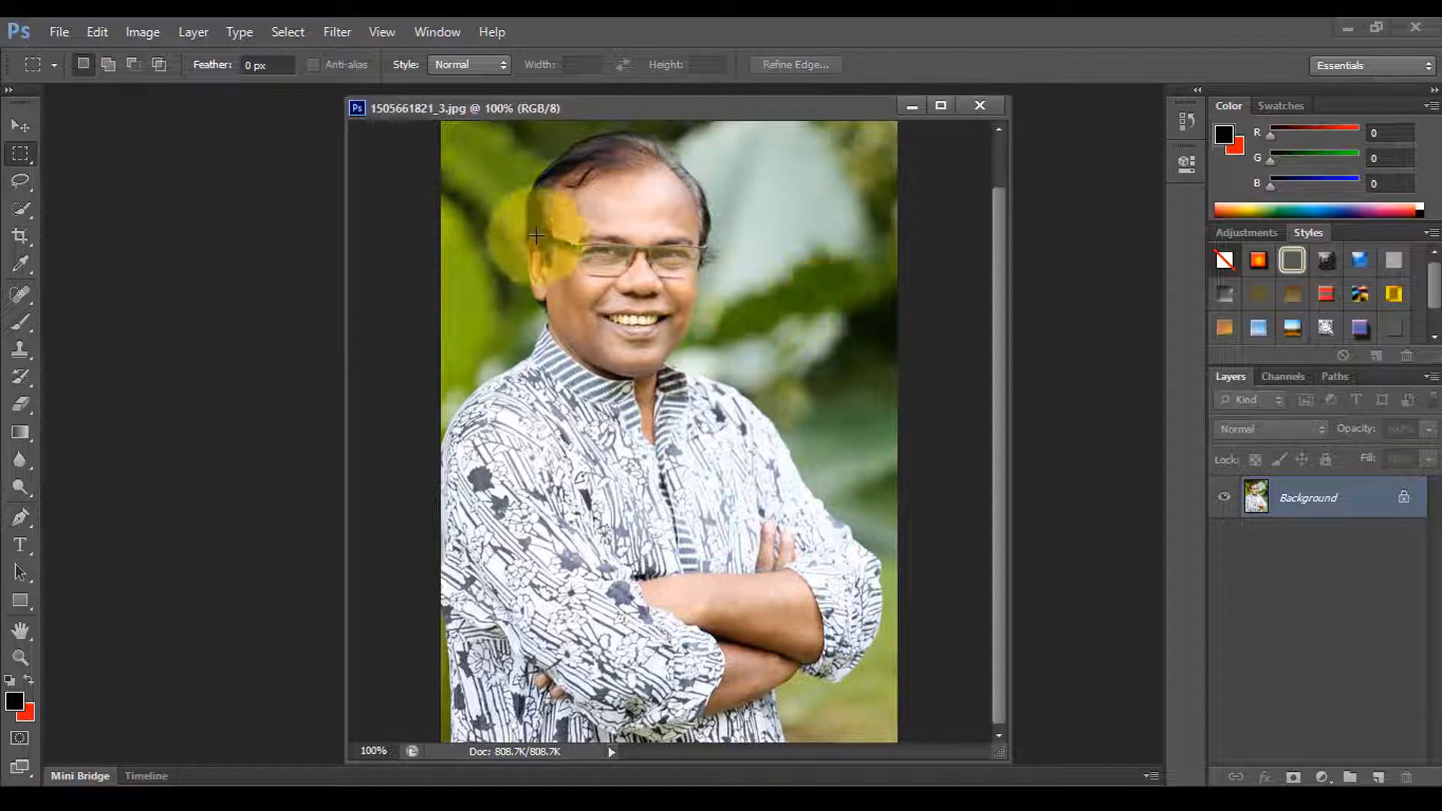
pyautogui.moveTo(508, 146); pyautogui.dragTo(737, 409)
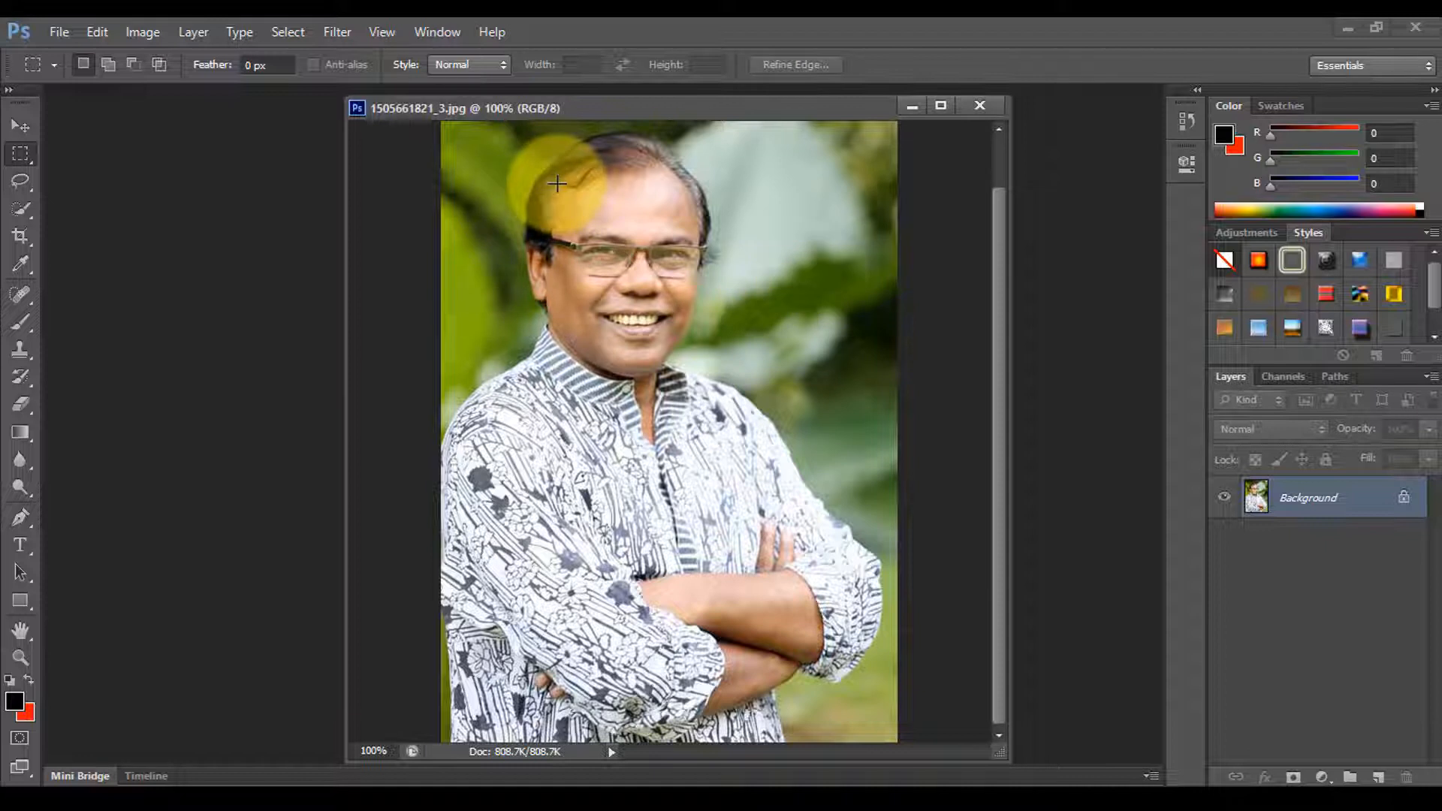
pyautogui.moveTo(520, 226); pyautogui.dragTo(665, 388)
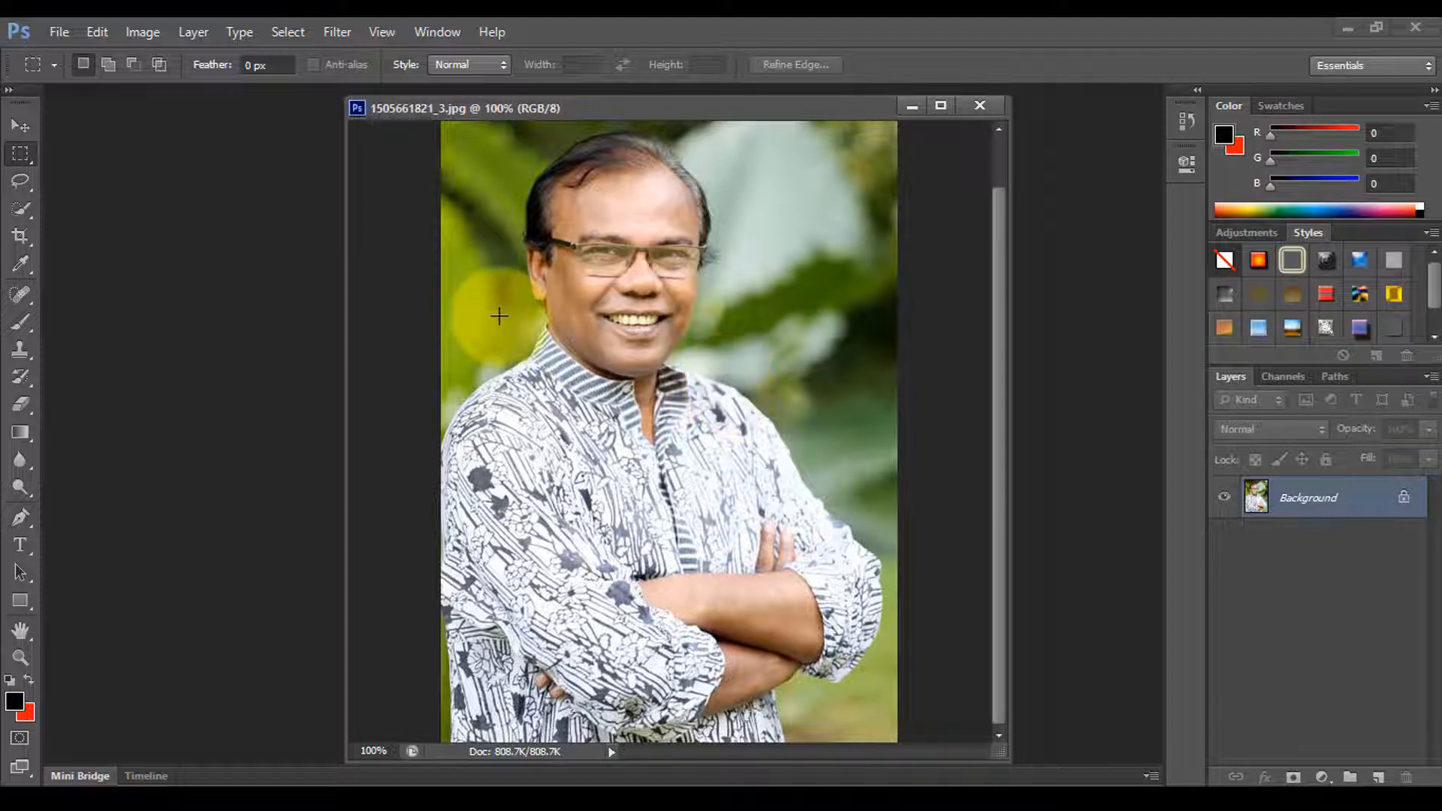
pyautogui.hotkey('ctrl', 'shift', 'd')
pyautogui.moveTo(610, 302)
pyautogui.mouseDown()
pyautogui.moveTo(654, 386)
pyautogui.moveTo(660, 466)
pyautogui.moveTo(618, 284)
pyautogui.moveTo(637, 308)
pyautogui.mouseUp()
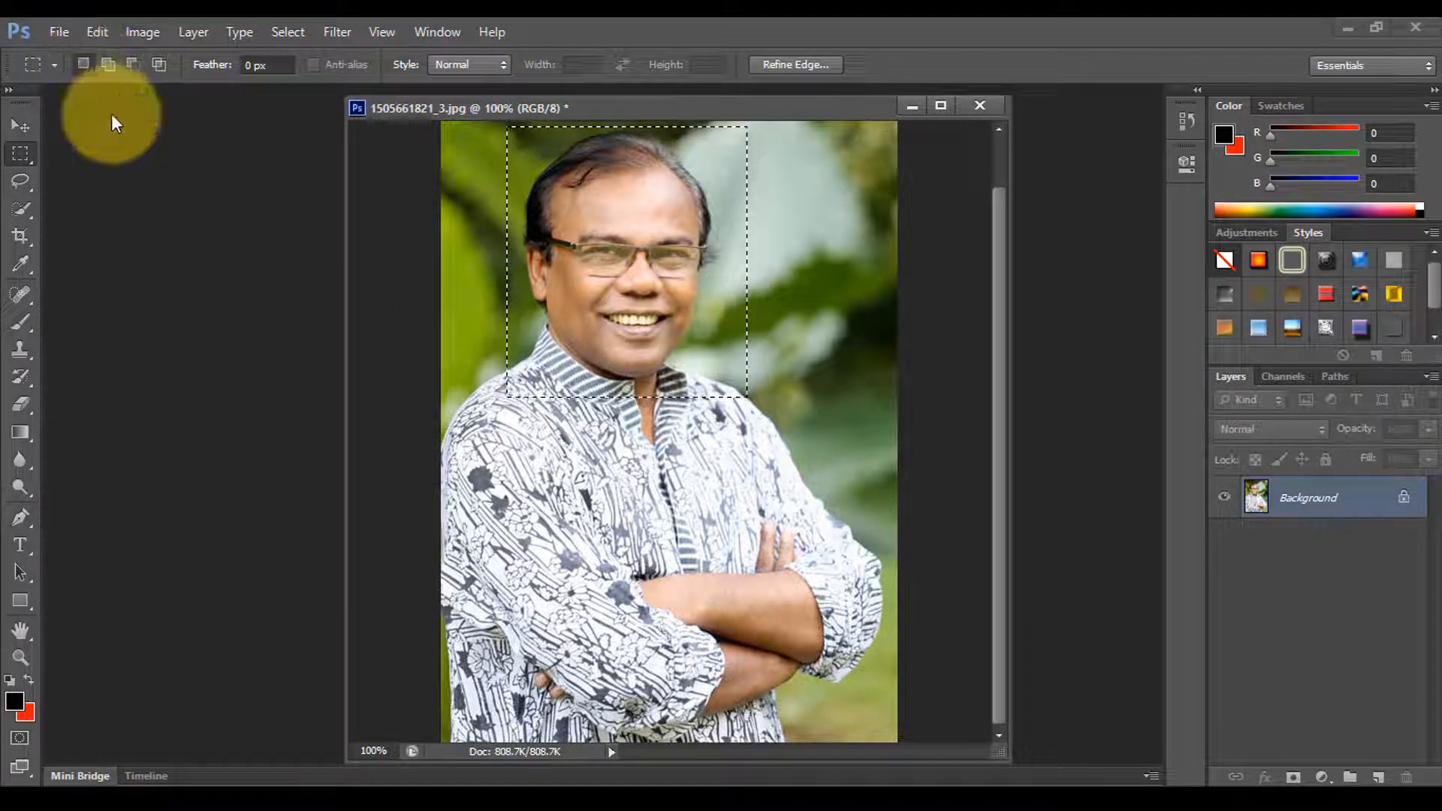
# Draw a new rectangular selection over the man's chest and add overlapping rectangles at the face, beside the torso and along the photo's lower edge.
pyautogui.rightClick(22, 154)
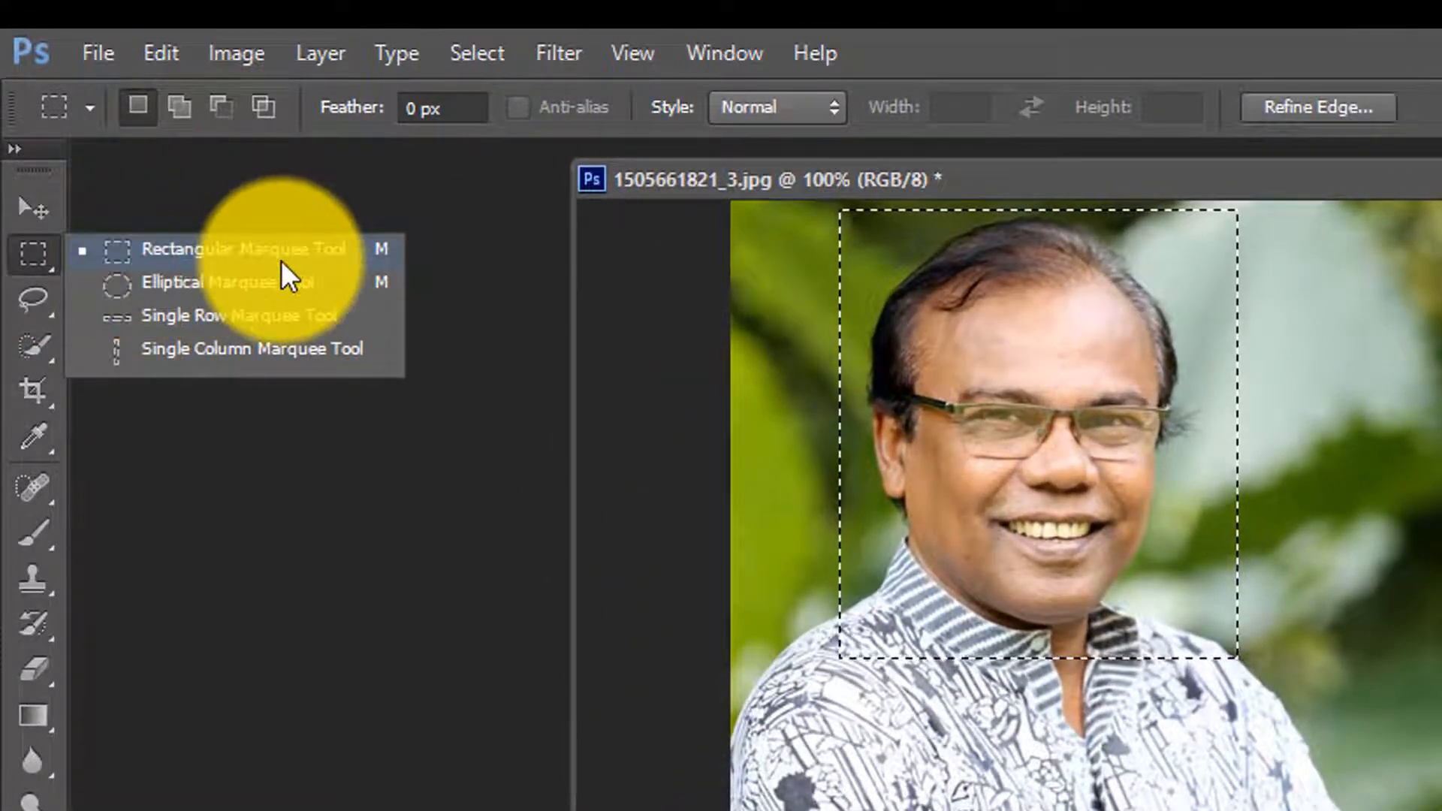
pyautogui.click(204, 254)
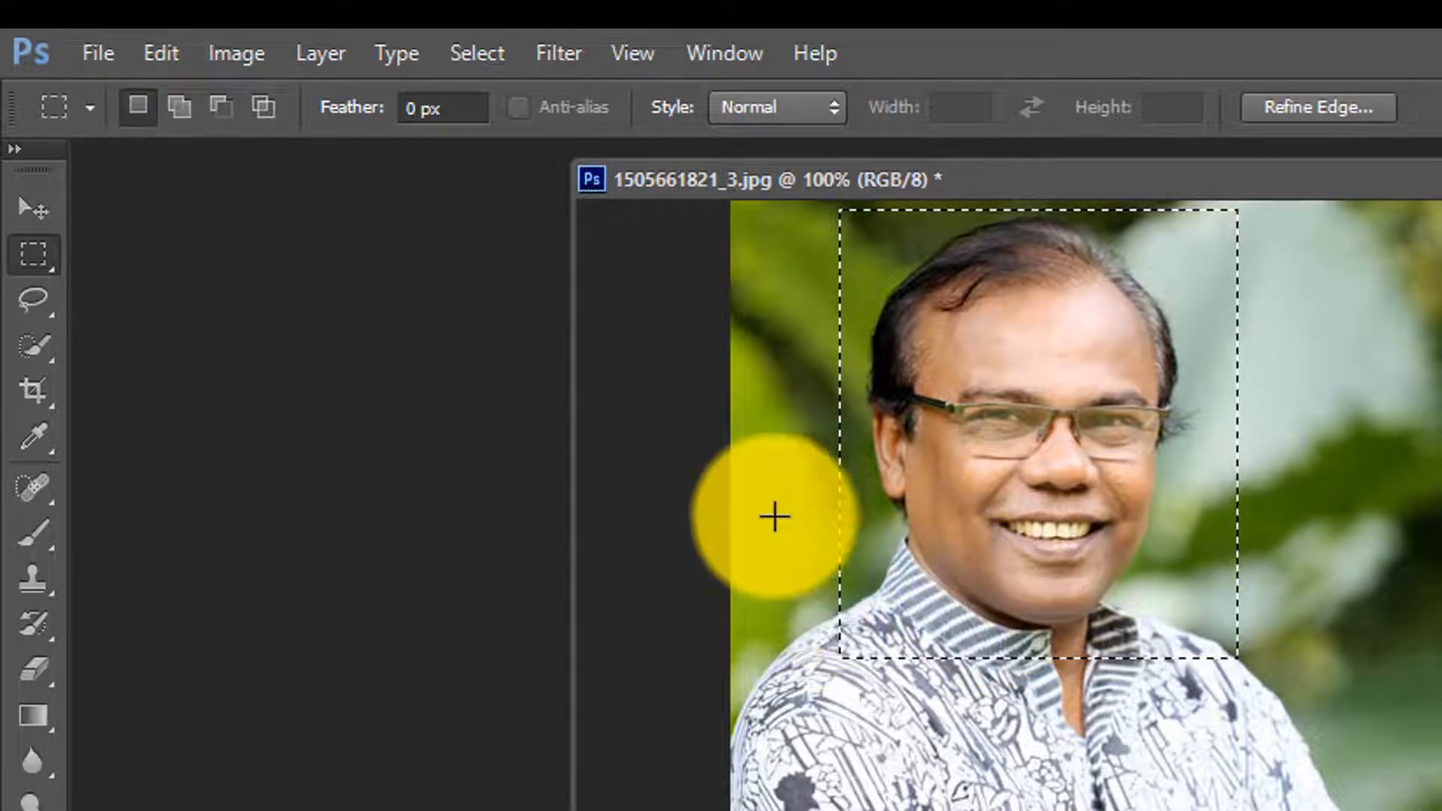
pyautogui.moveTo(805, 469); pyautogui.dragTo(1289, 810)
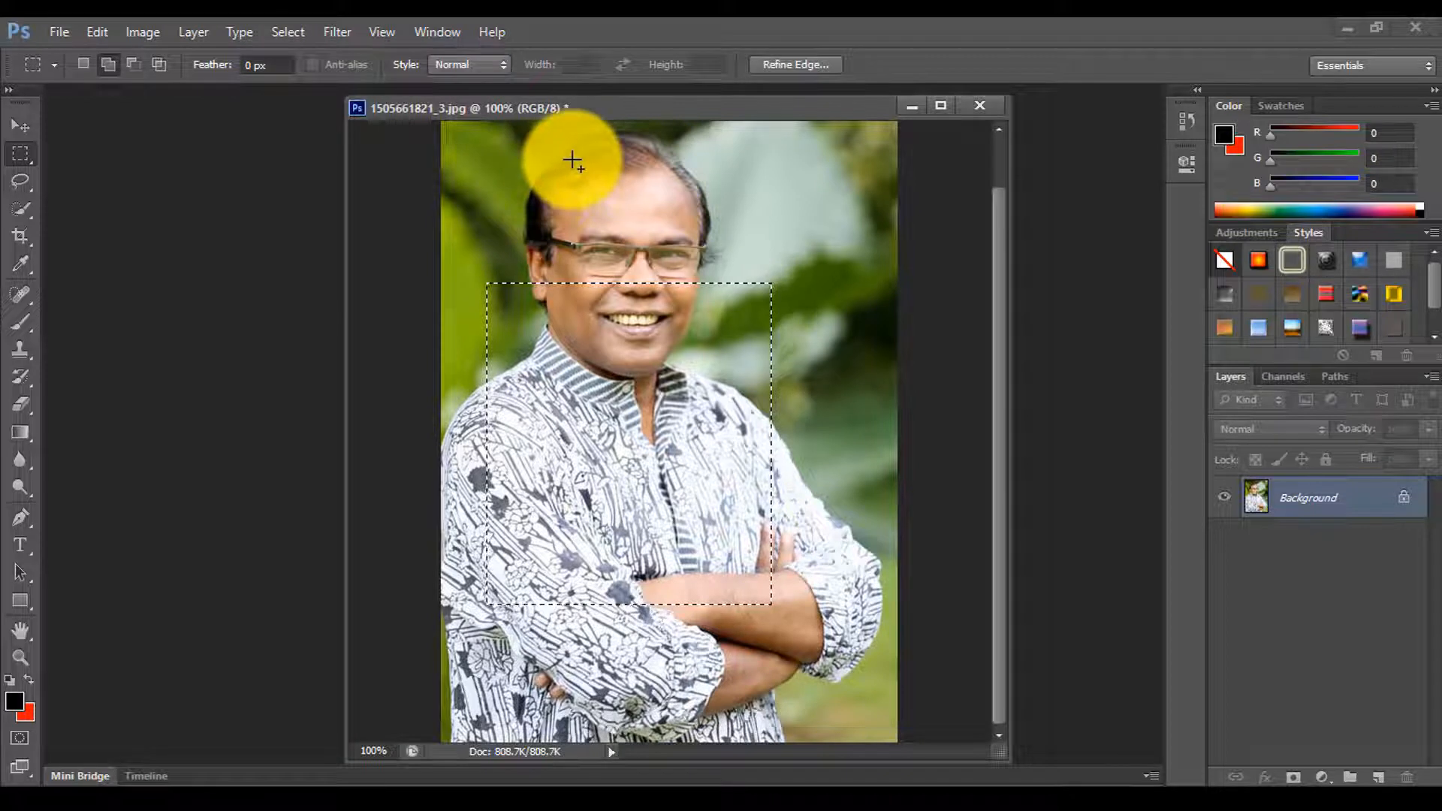
pyautogui.moveTo(581, 201); pyautogui.dragTo(702, 323)
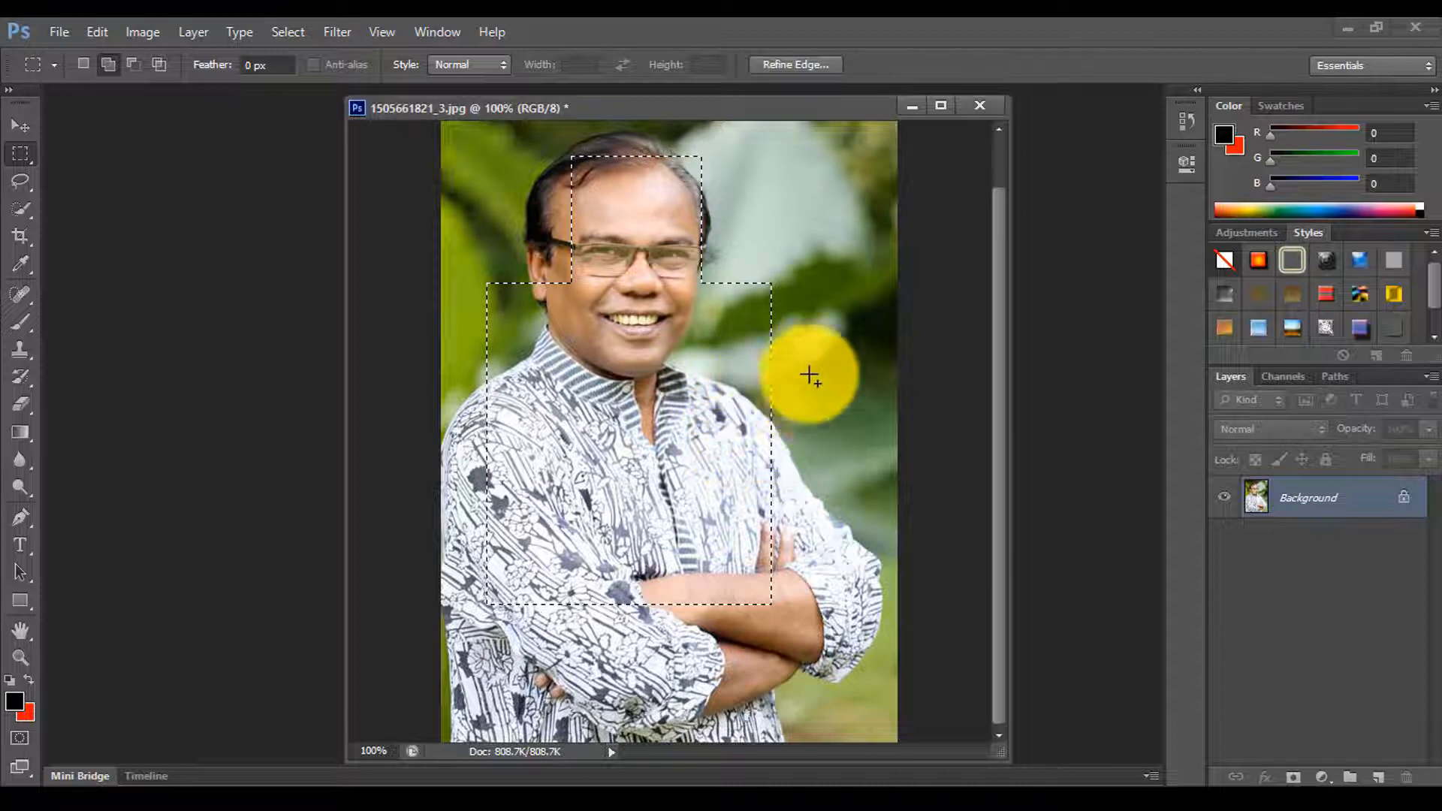
pyautogui.moveTo(829, 638); pyautogui.dragTo(742, 682)
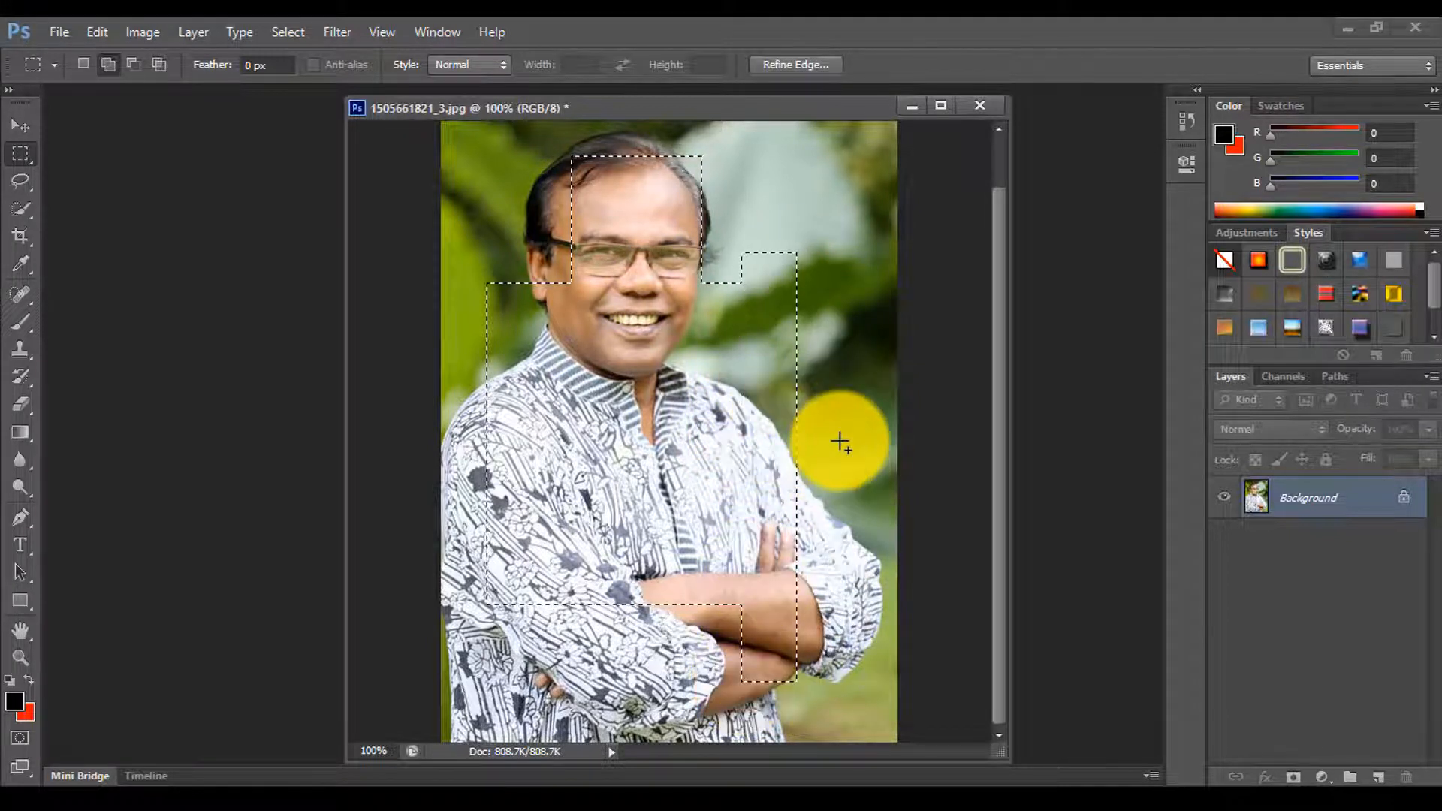
pyautogui.moveTo(444, 616); pyautogui.dragTo(769, 734)
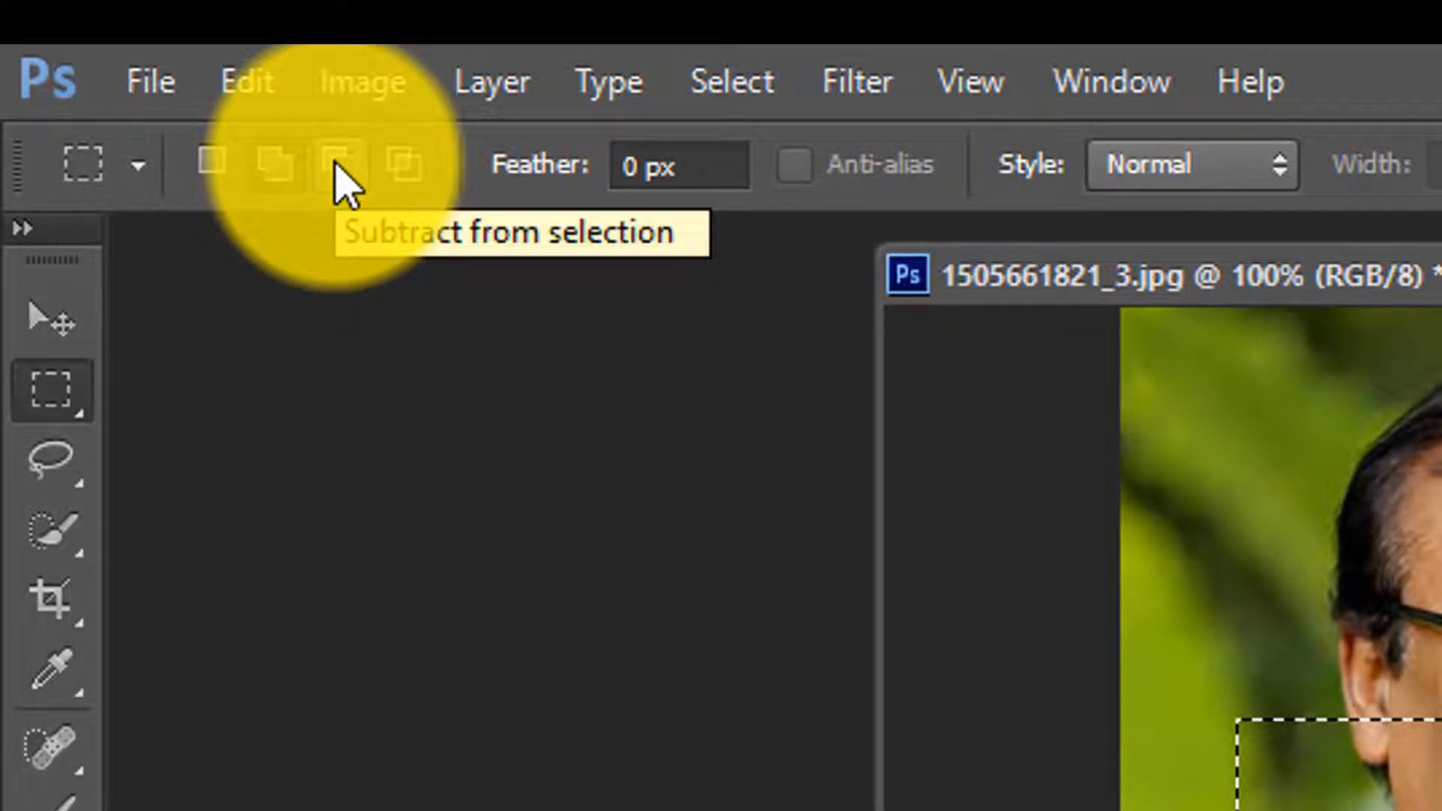
# Subtract the upper part, the lower part and a narrow strip beside the torso from the selection, leaving one rectangle over the chest.
pyautogui.click(337, 167)
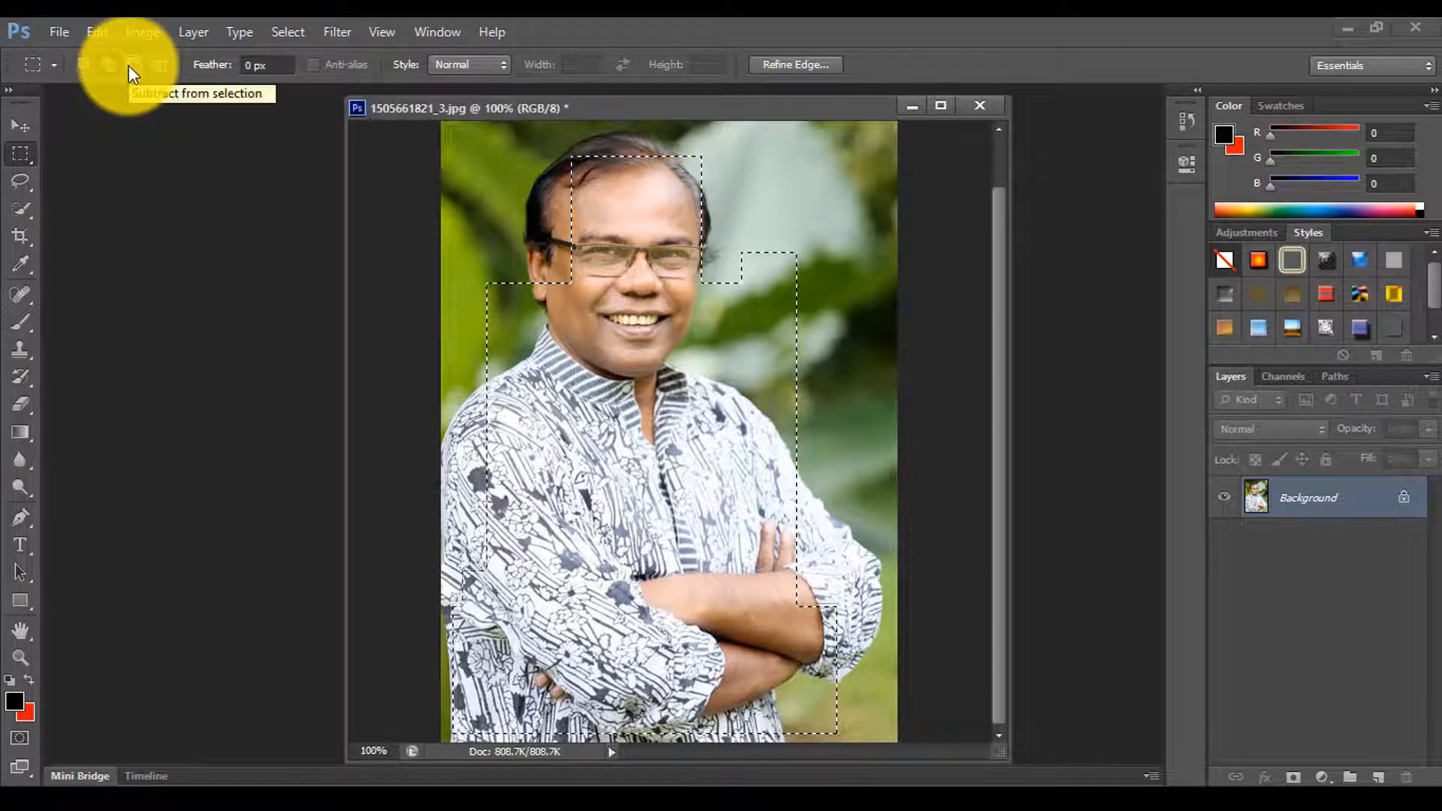
pyautogui.click(130, 65)
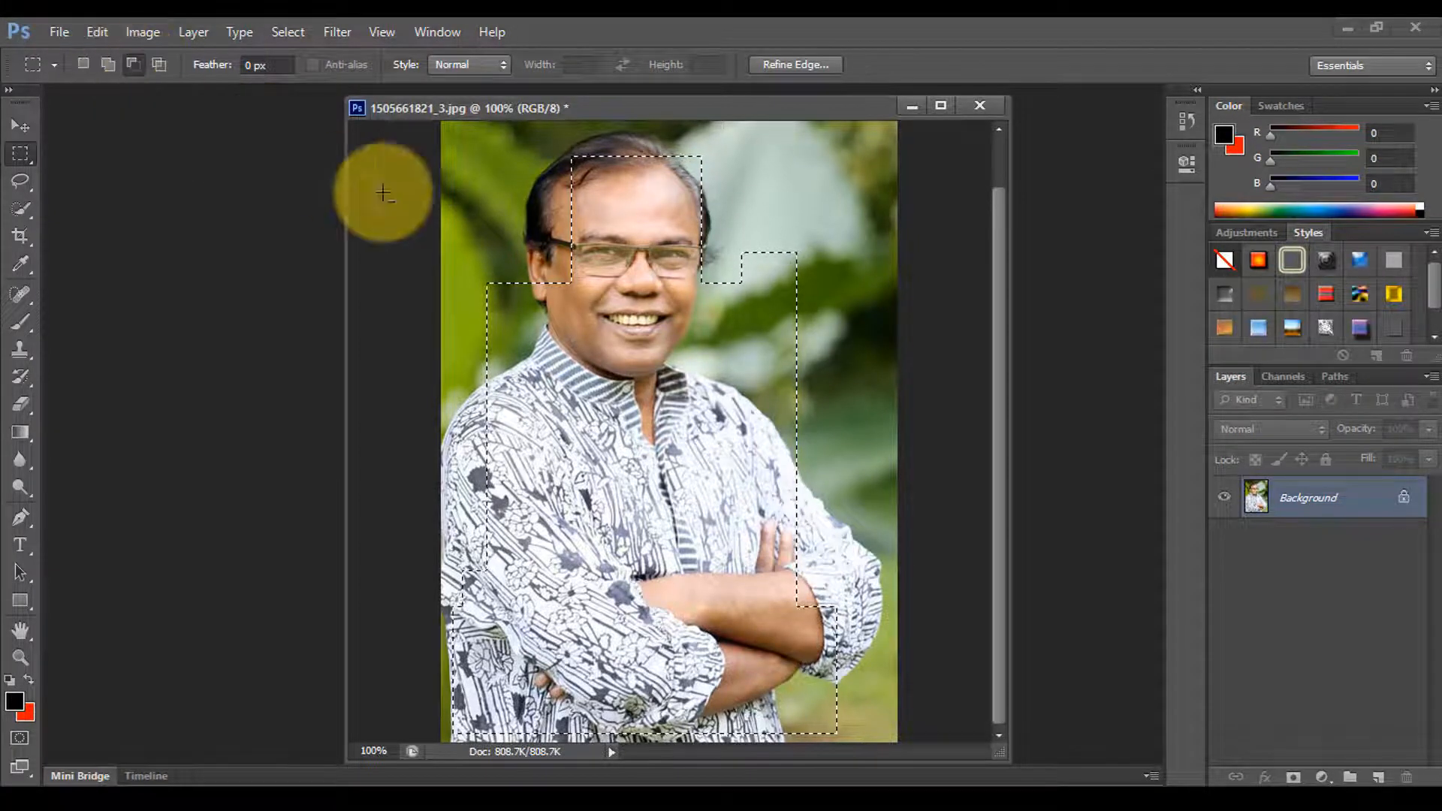
pyautogui.moveTo(480, 134); pyautogui.dragTo(835, 283)
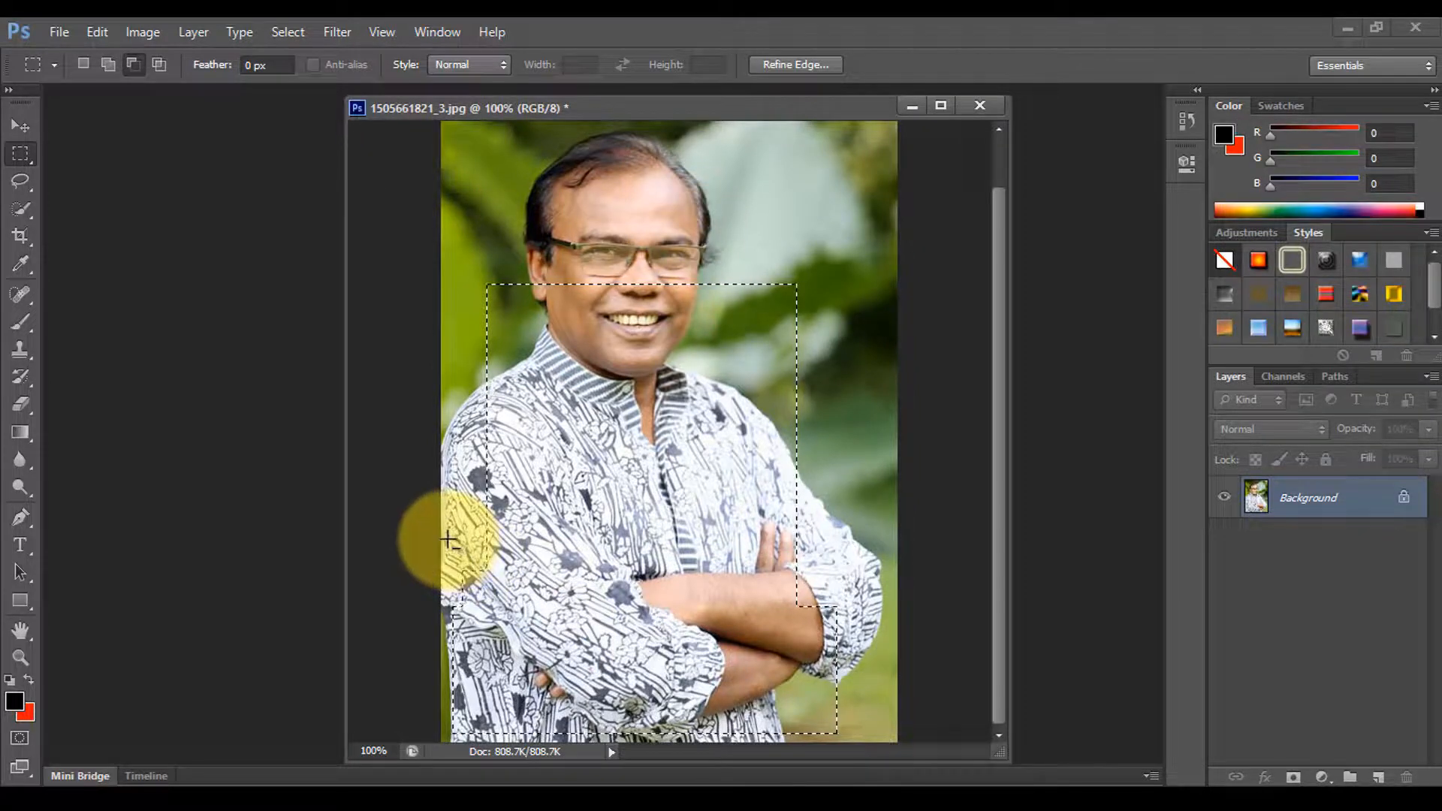
pyautogui.moveTo(462, 570); pyautogui.dragTo(889, 761)
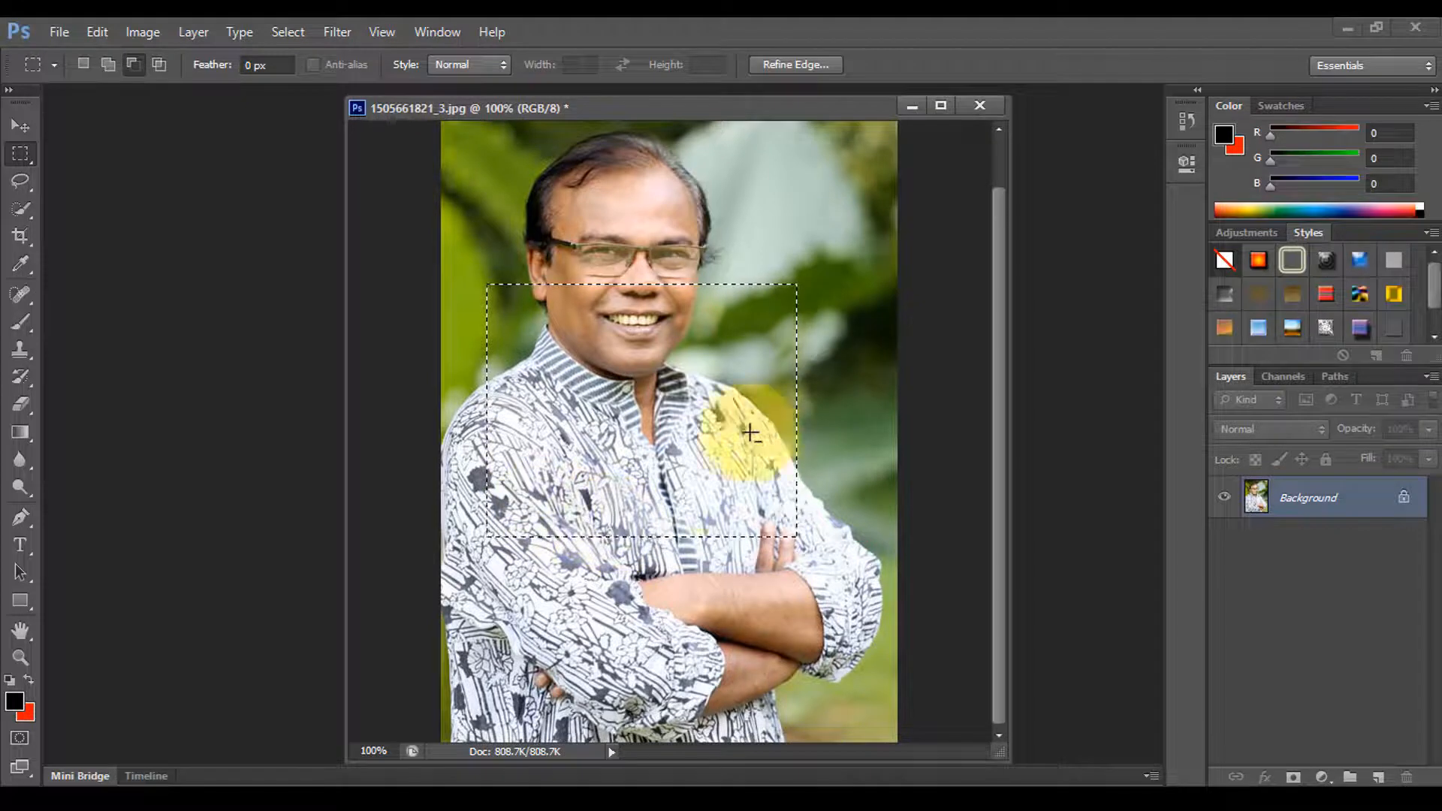
pyautogui.moveTo(761, 243); pyautogui.dragTo(843, 601)
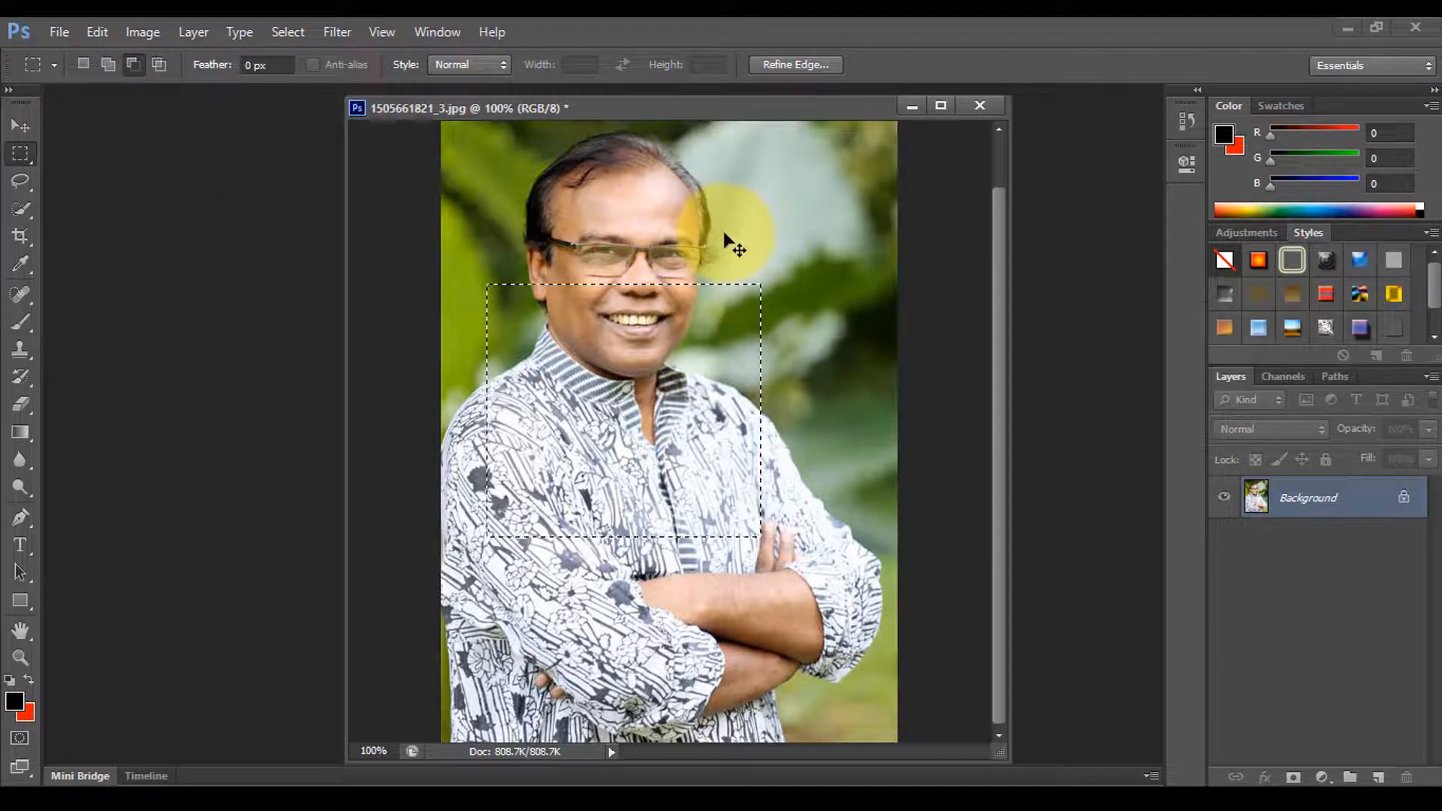
# Clear the selection and draw a circular selection over the man's chin and chest with the Elliptical Marquee Tool.
pyautogui.hotkey('ctrl', 'd')
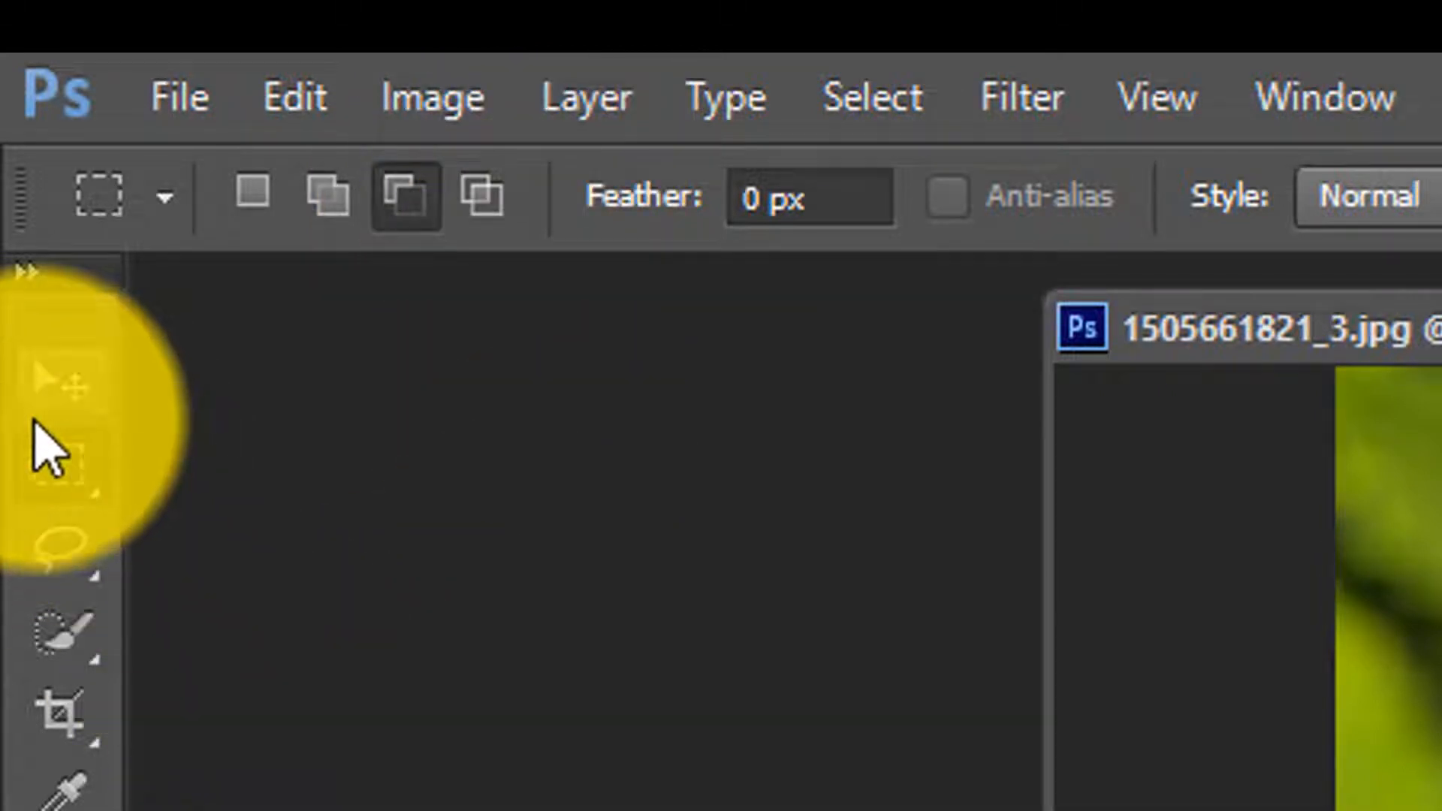
pyautogui.rightClick(54, 477)
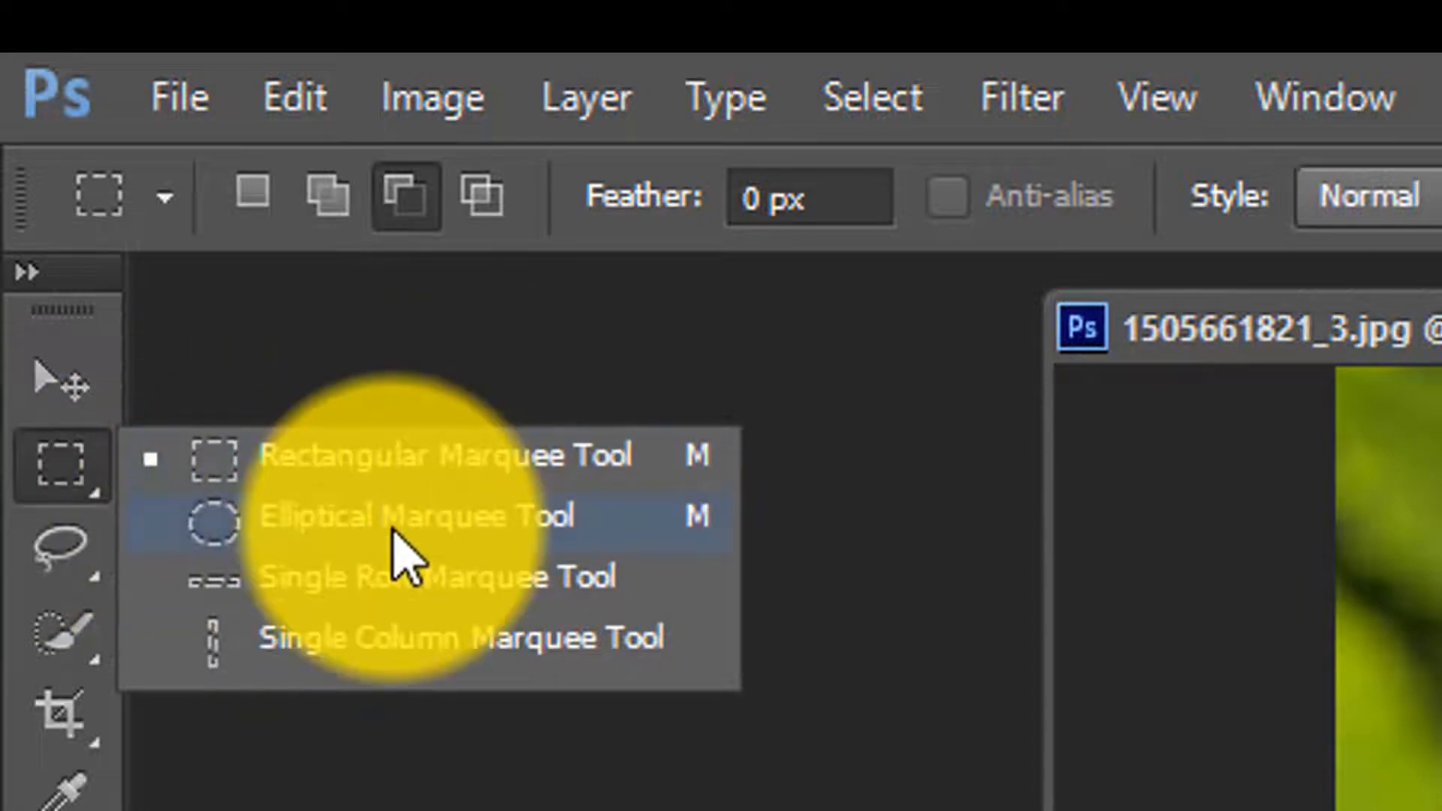
pyautogui.click(341, 518)
pyautogui.moveTo(536, 266); pyautogui.dragTo(699, 379)
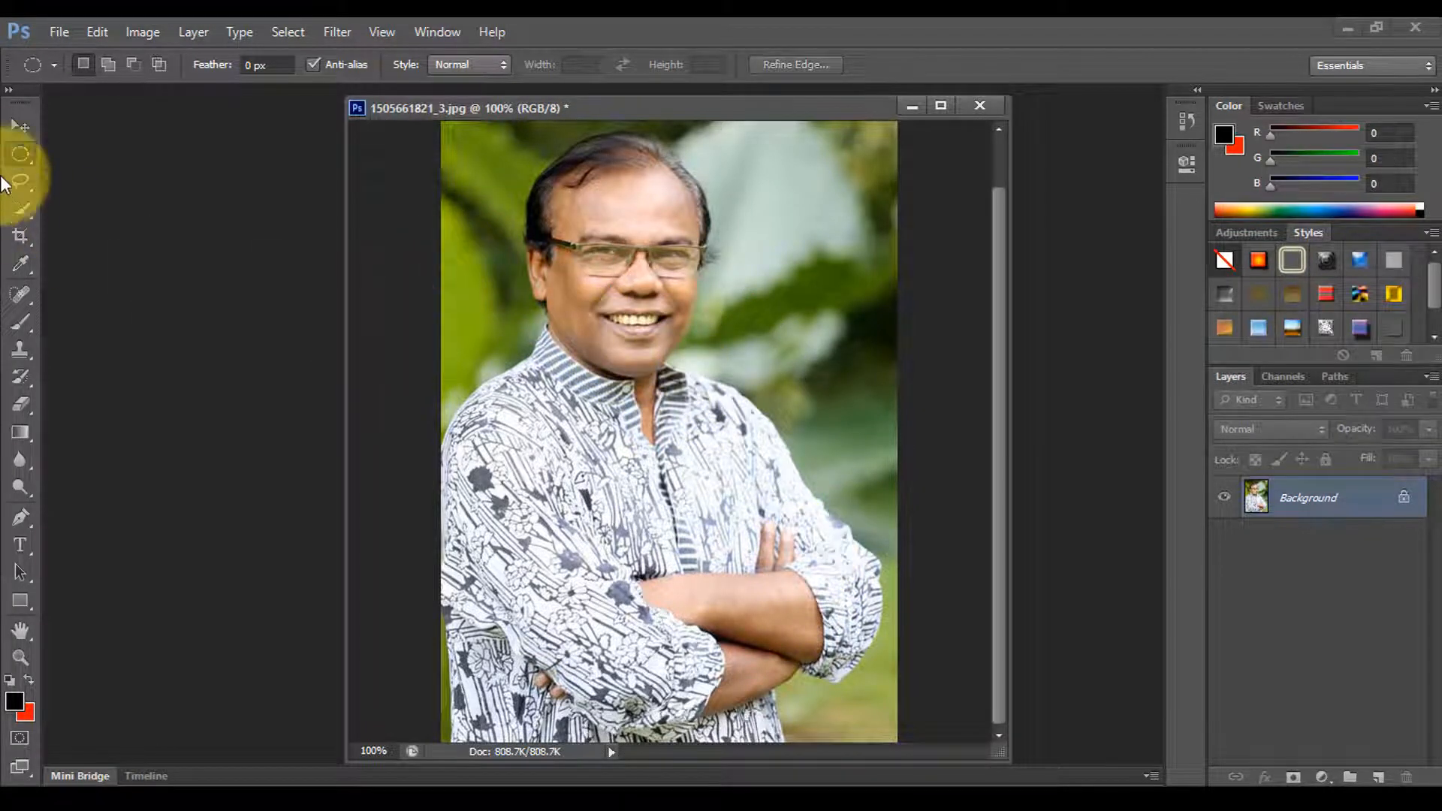
pyautogui.moveTo(587, 283); pyautogui.dragTo(800, 499)
pyautogui.hotkey('alt', 'shift')
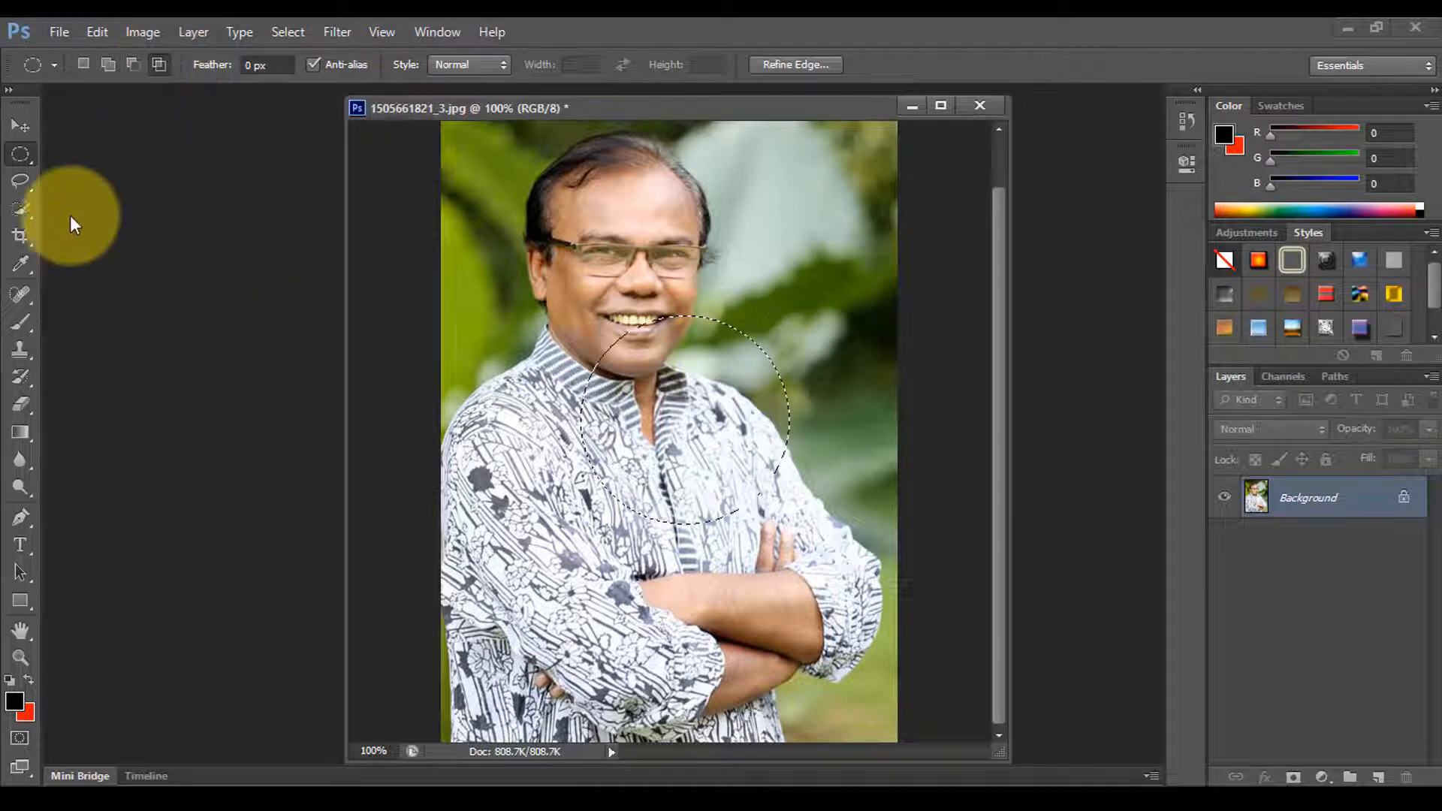
# Try intersecting the circle with a tall rectangle and a small one using the Rectangular Marquee Tool, and undo the intersections.
pyautogui.click(158, 64)
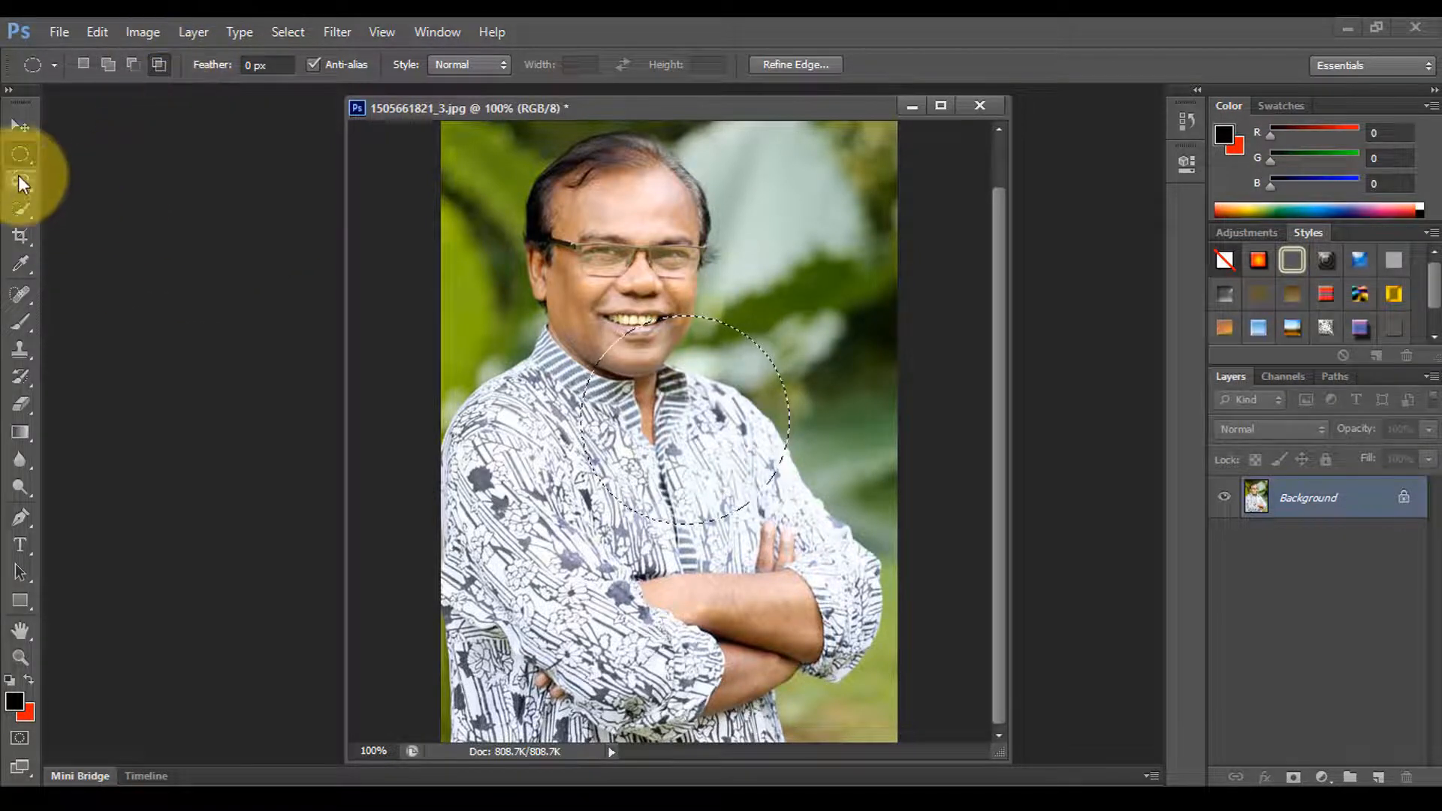
pyautogui.click(19, 154)
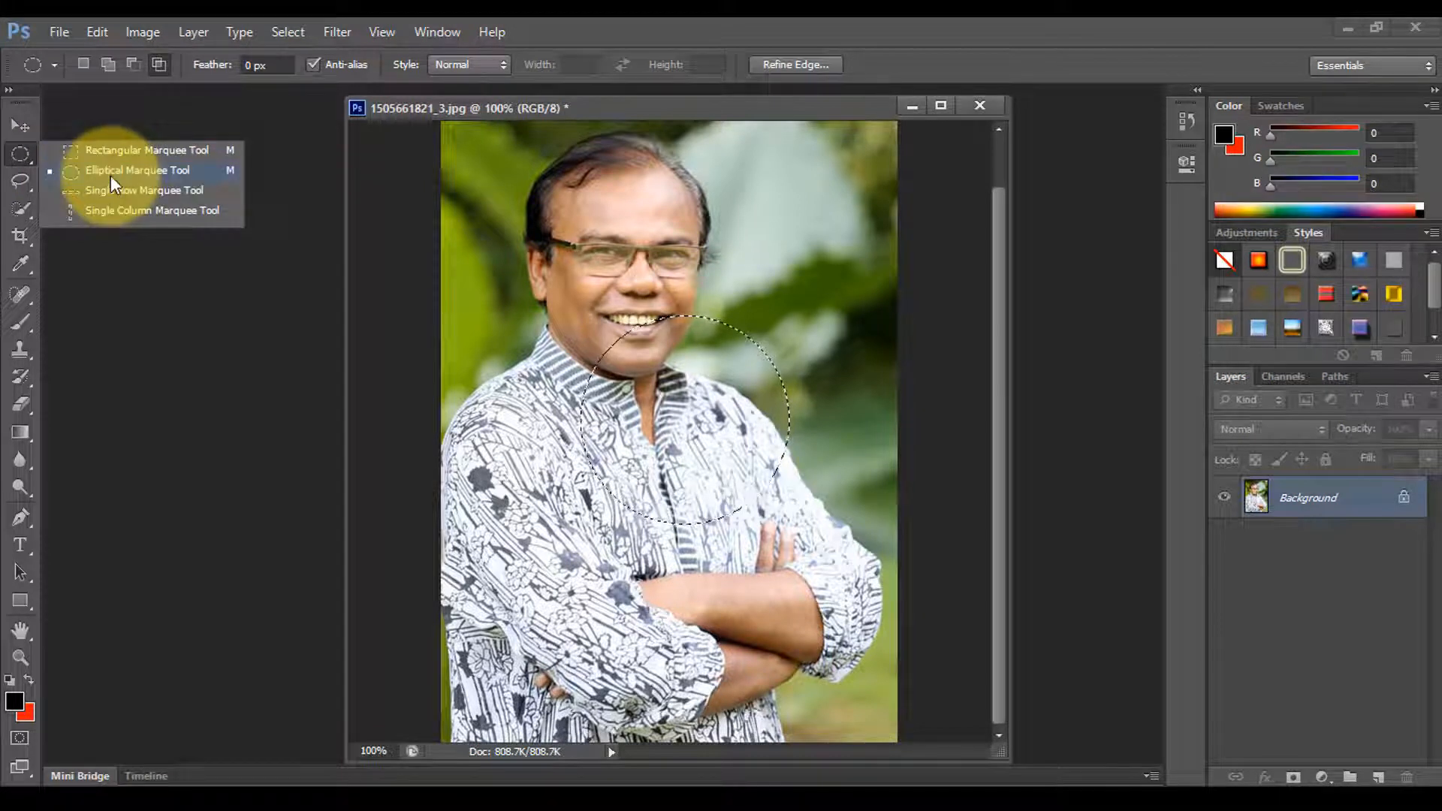
pyautogui.click(129, 149)
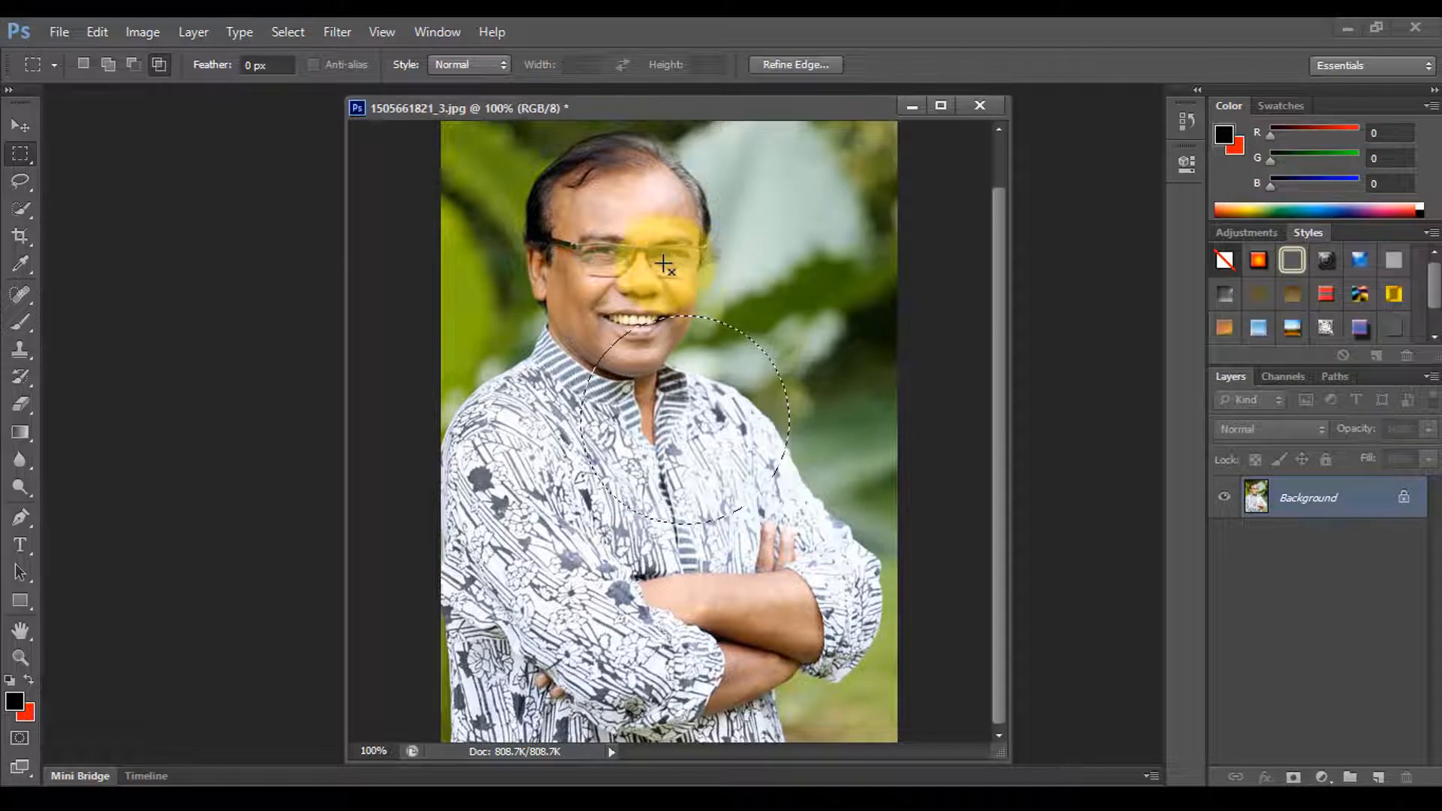
pyautogui.moveTo(651, 264); pyautogui.dragTo(724, 573)
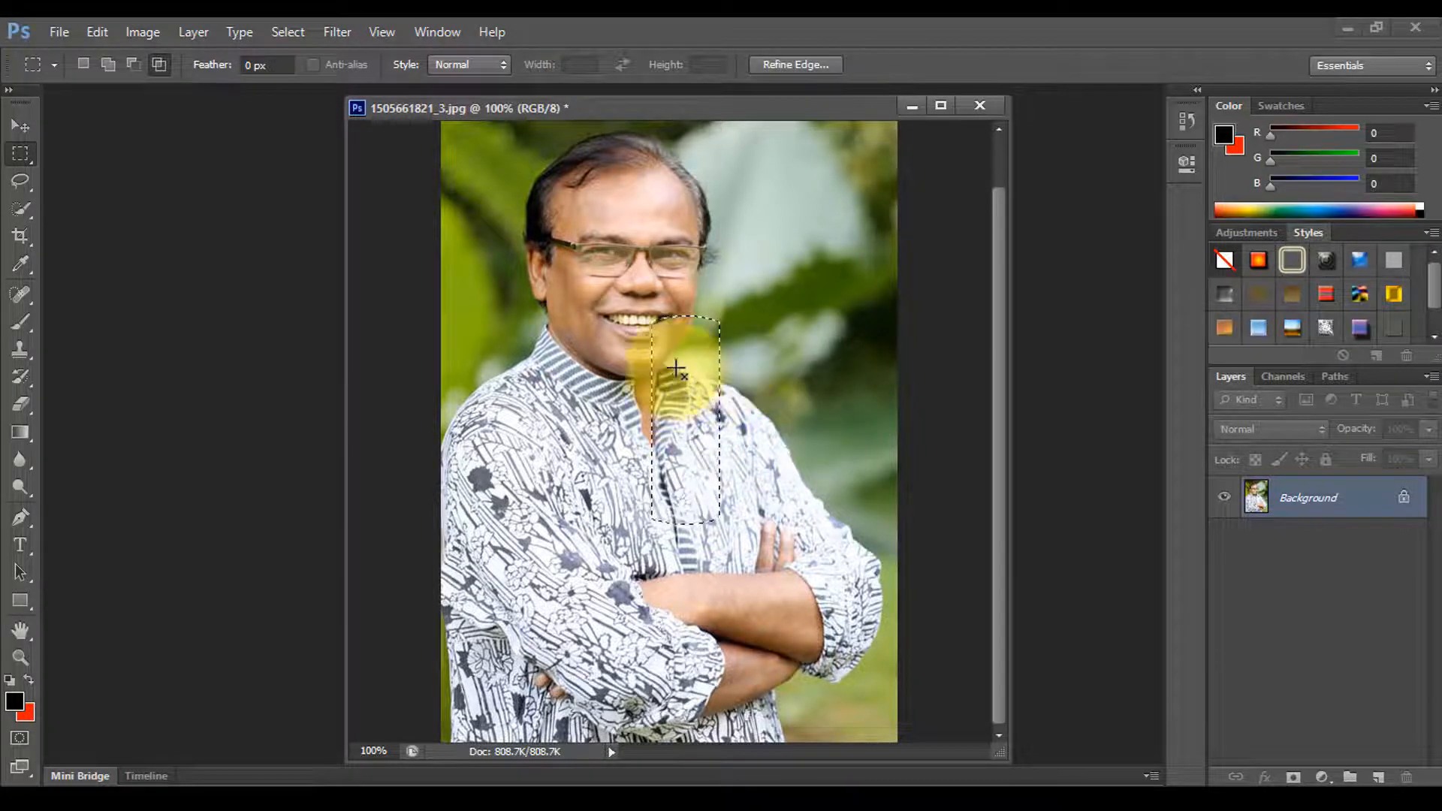
pyautogui.moveTo(671, 284); pyautogui.dragTo(707, 330)
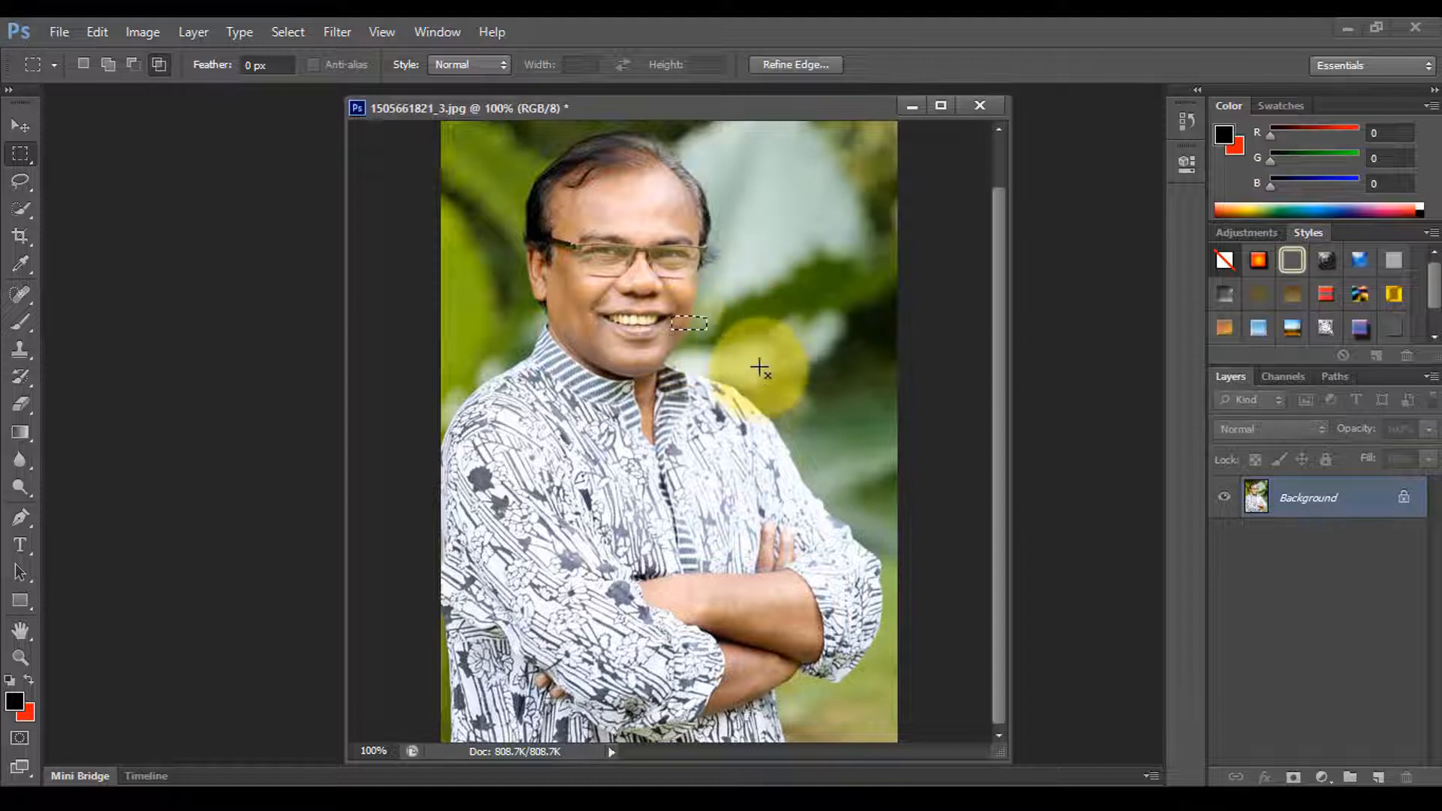
pyautogui.hotkey('ctrl', 'z')
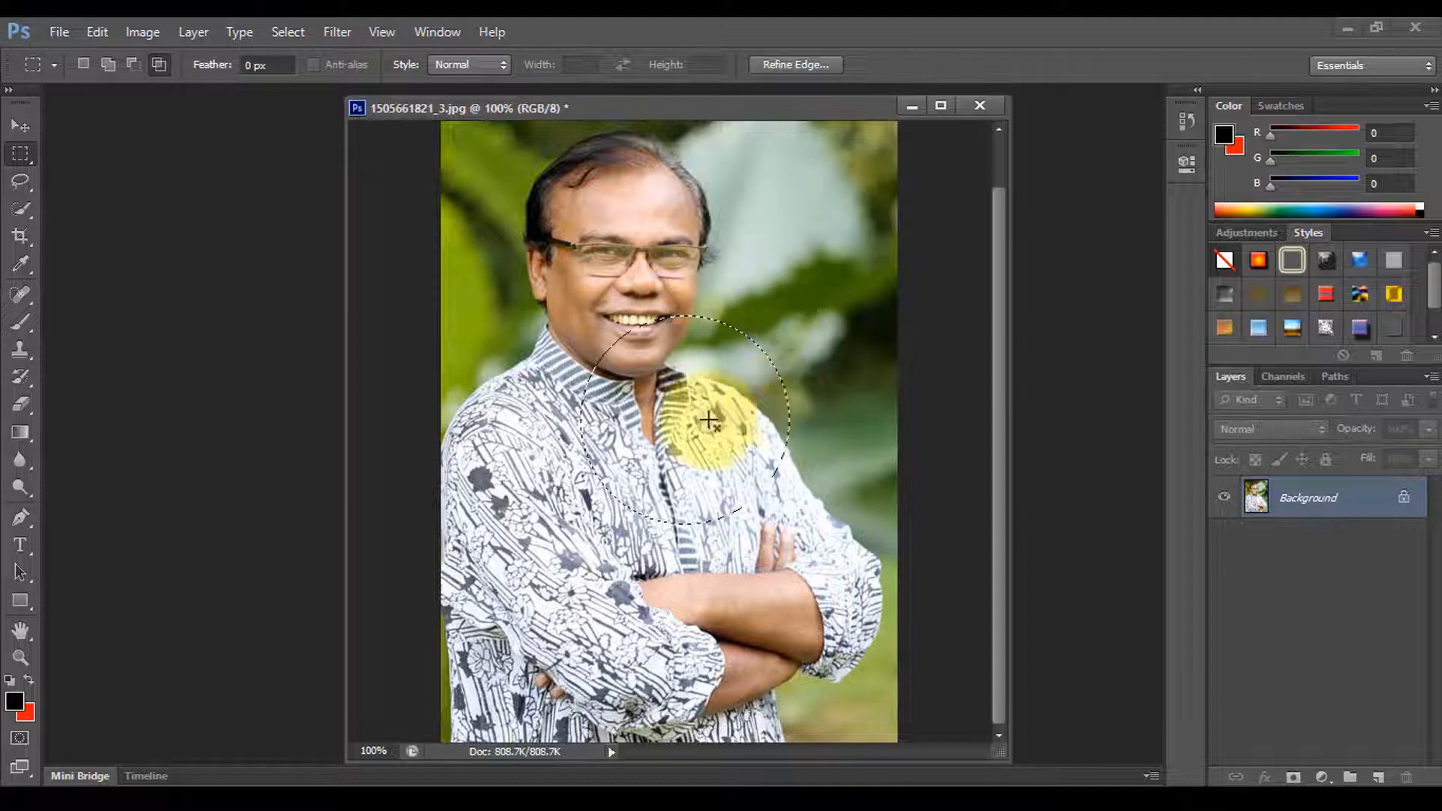
# Add a tall vertical rectangle and a wide horizontal rectangle to the circular selection so they cross over it.
pyautogui.press('shift')
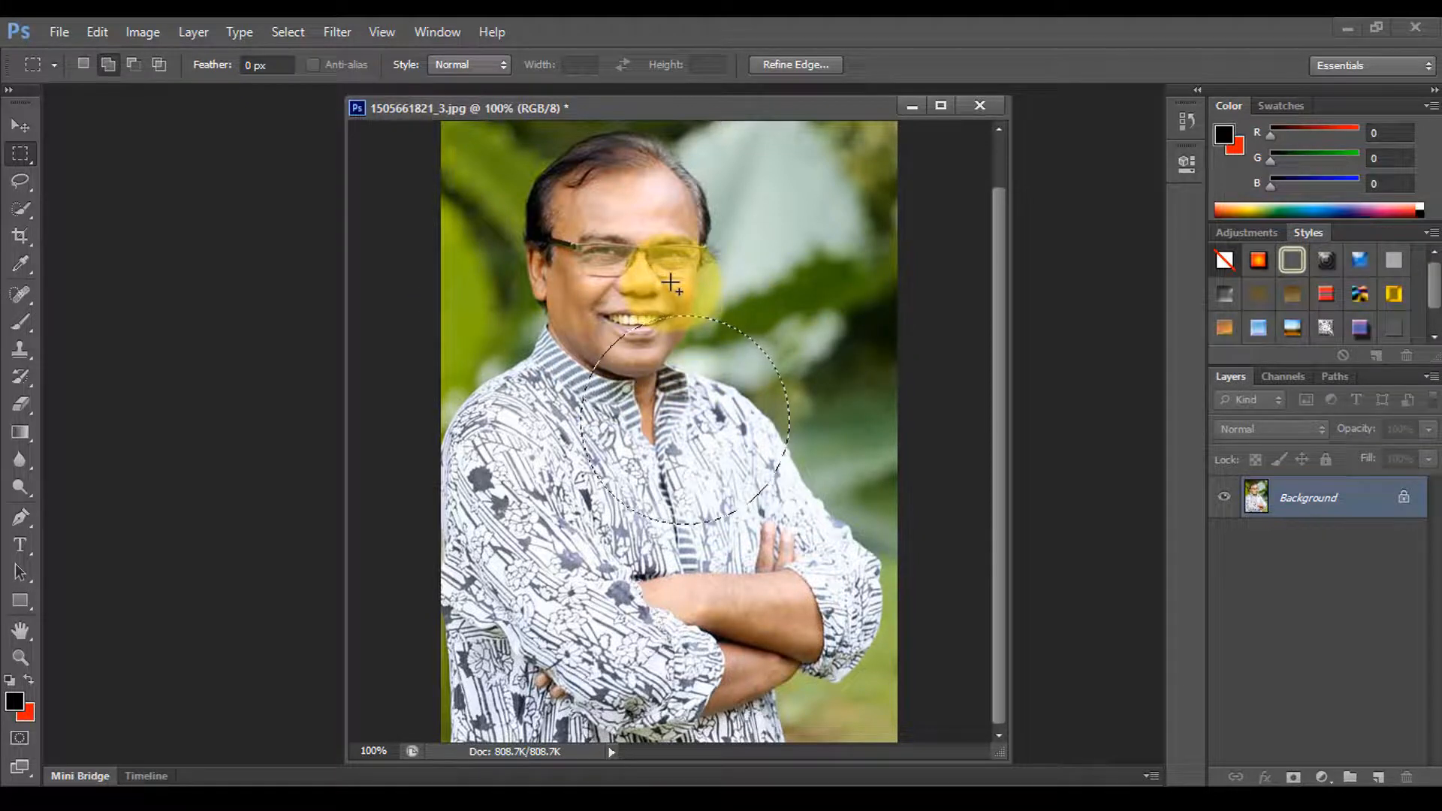
pyautogui.moveTo(670, 283); pyautogui.dragTo(719, 579)
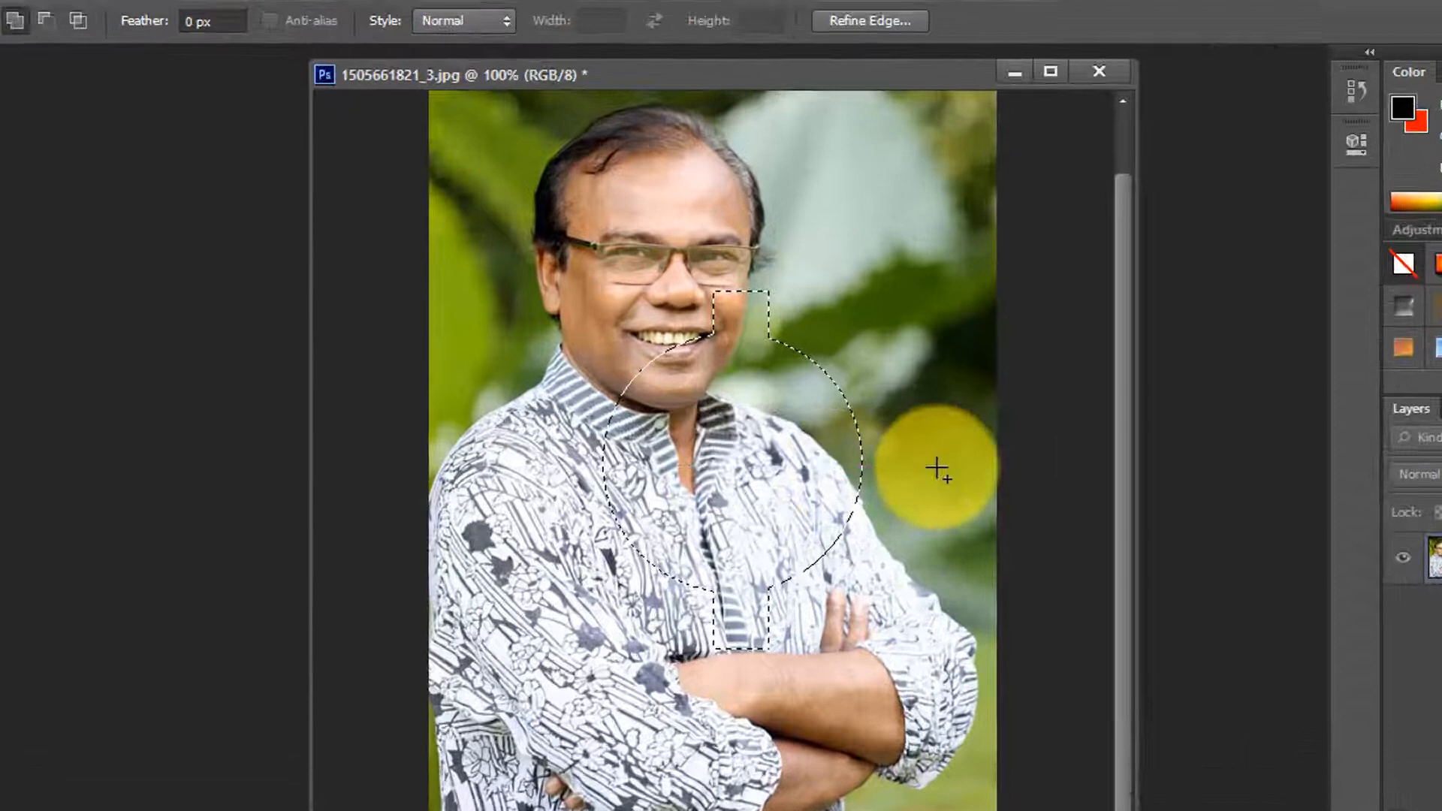
pyautogui.moveTo(550, 412); pyautogui.dragTo(936, 466)
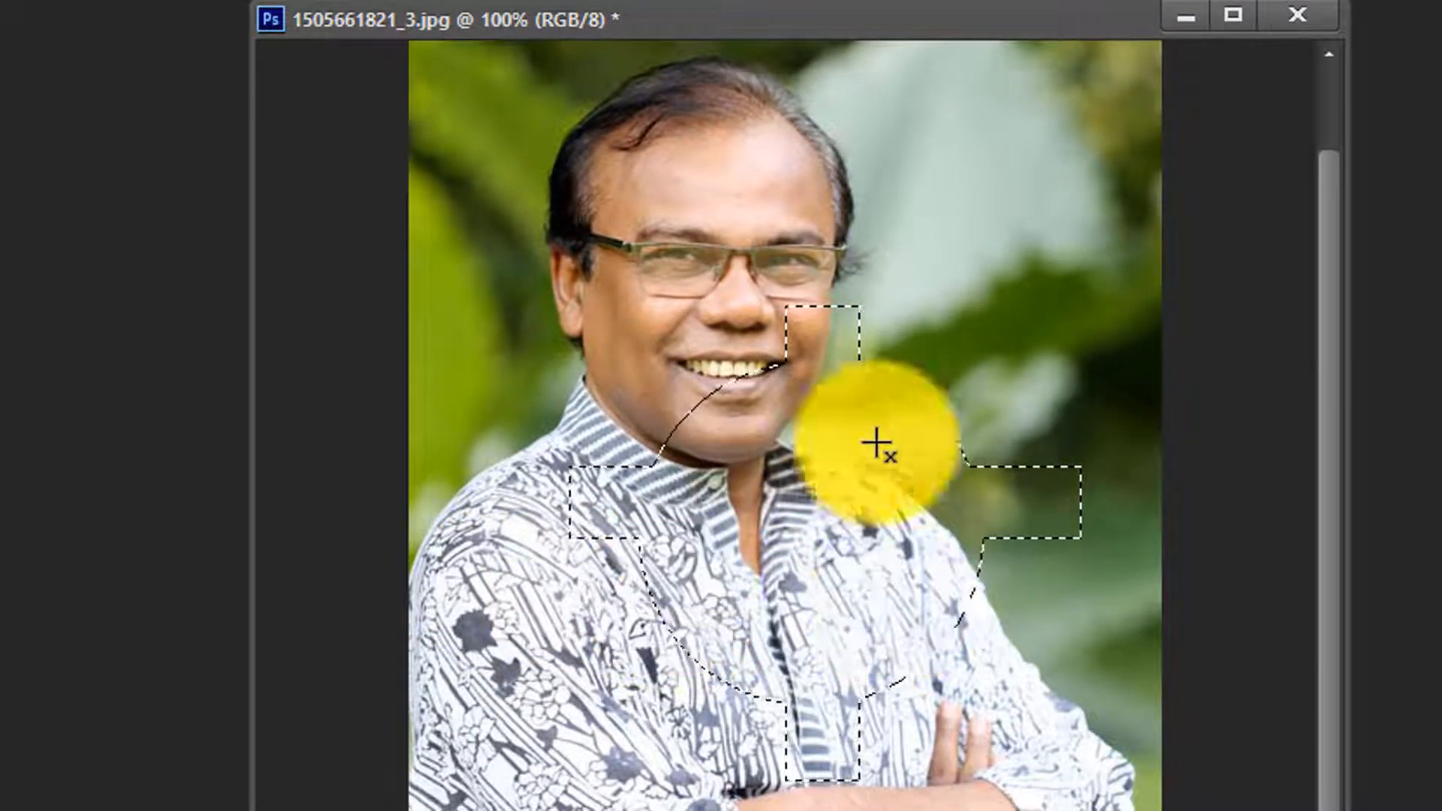
# Deselect, fill a single pixel row across the mouth with the red background colour using the Single Row Marquee Tool, and deselect again.
pyautogui.hotkey('alt', 'BackSpace')
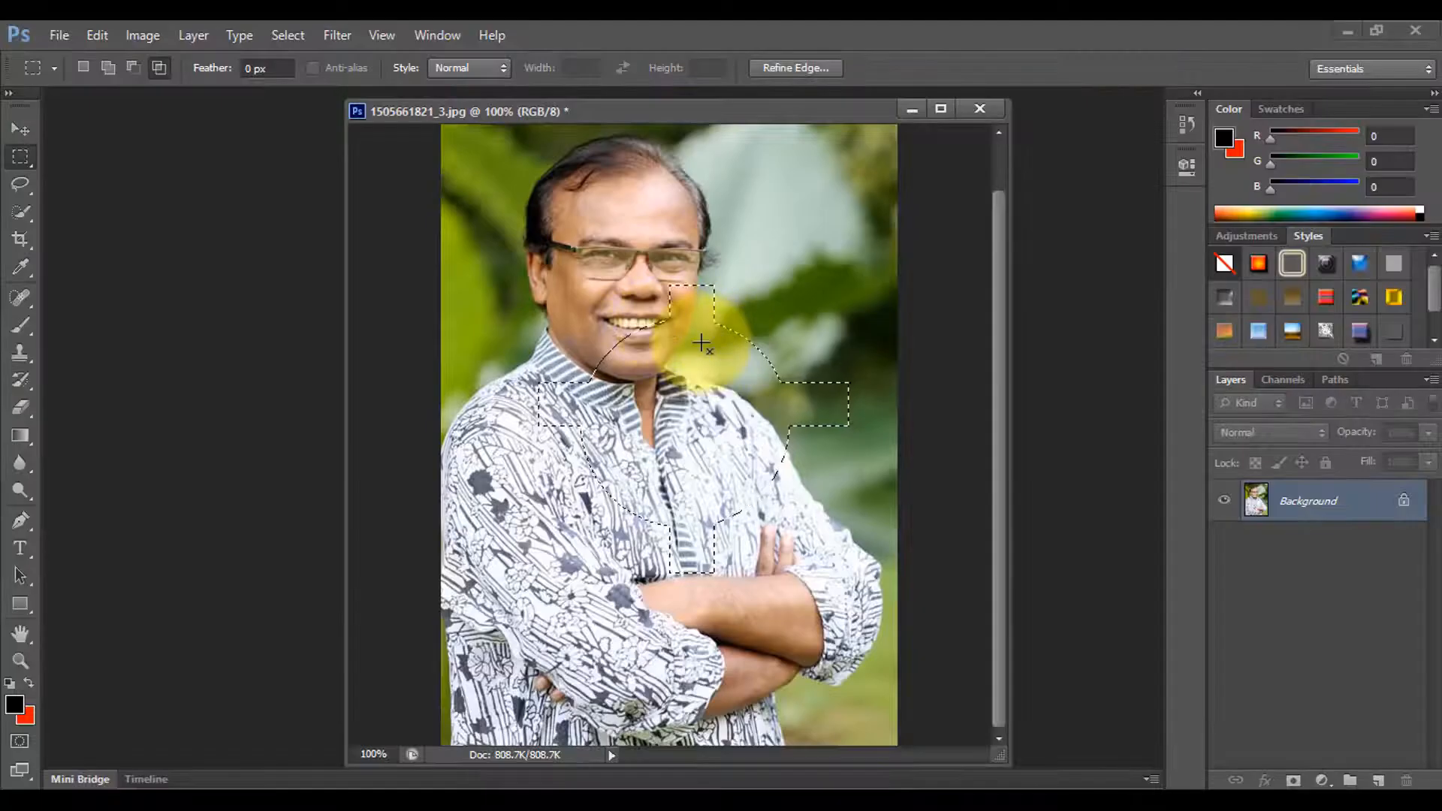
pyautogui.hotkey('ctrl', 'd')
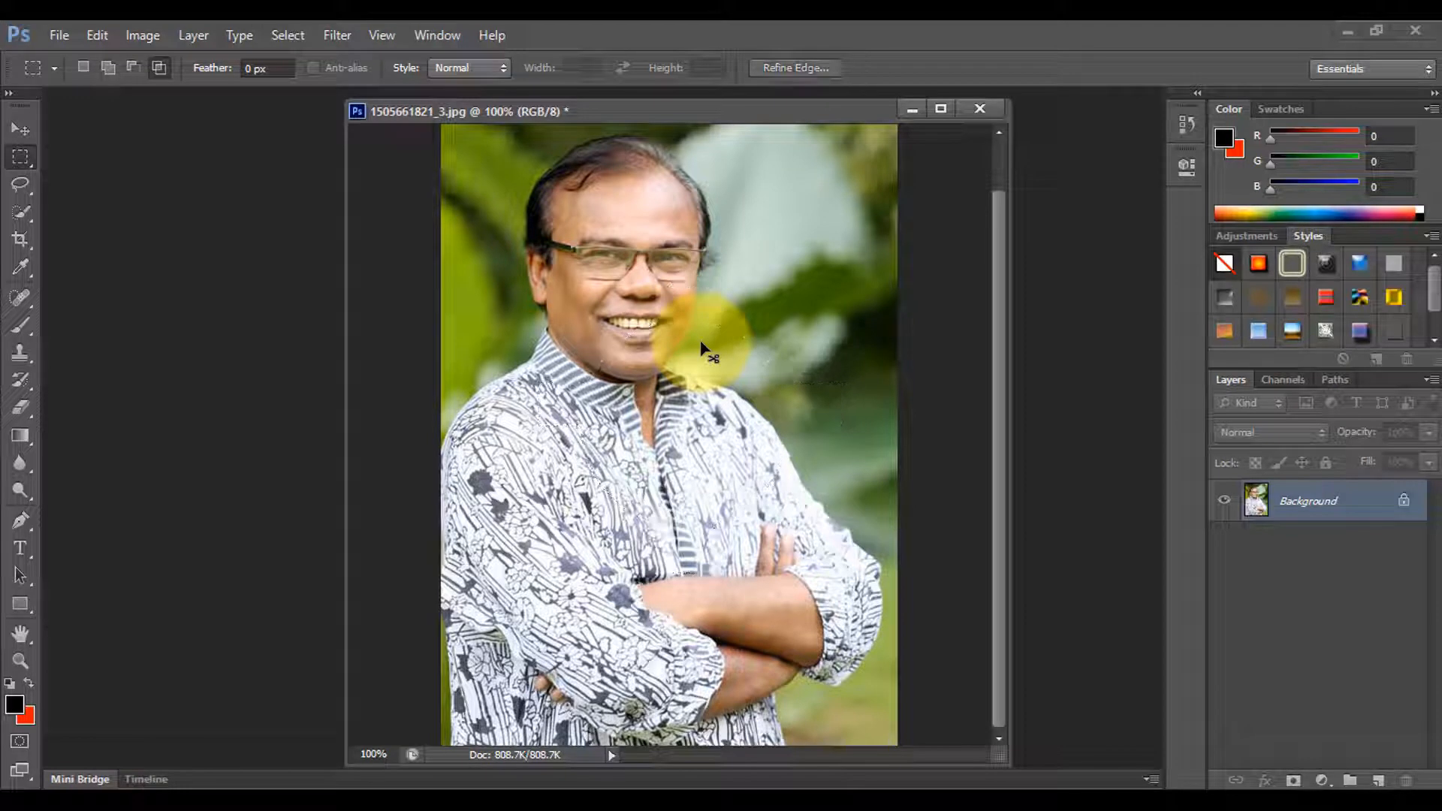
pyautogui.click(20, 156)
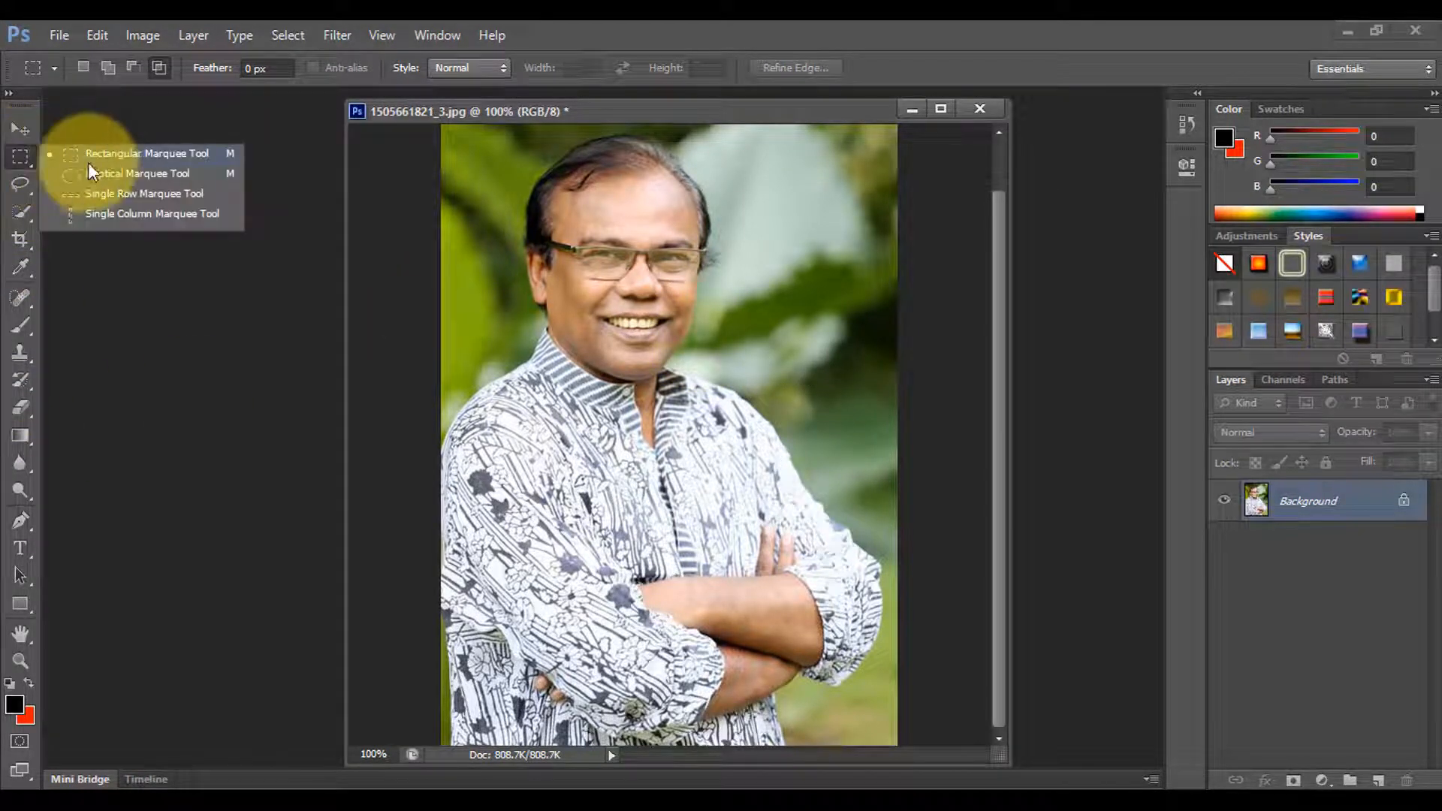
pyautogui.click(119, 194)
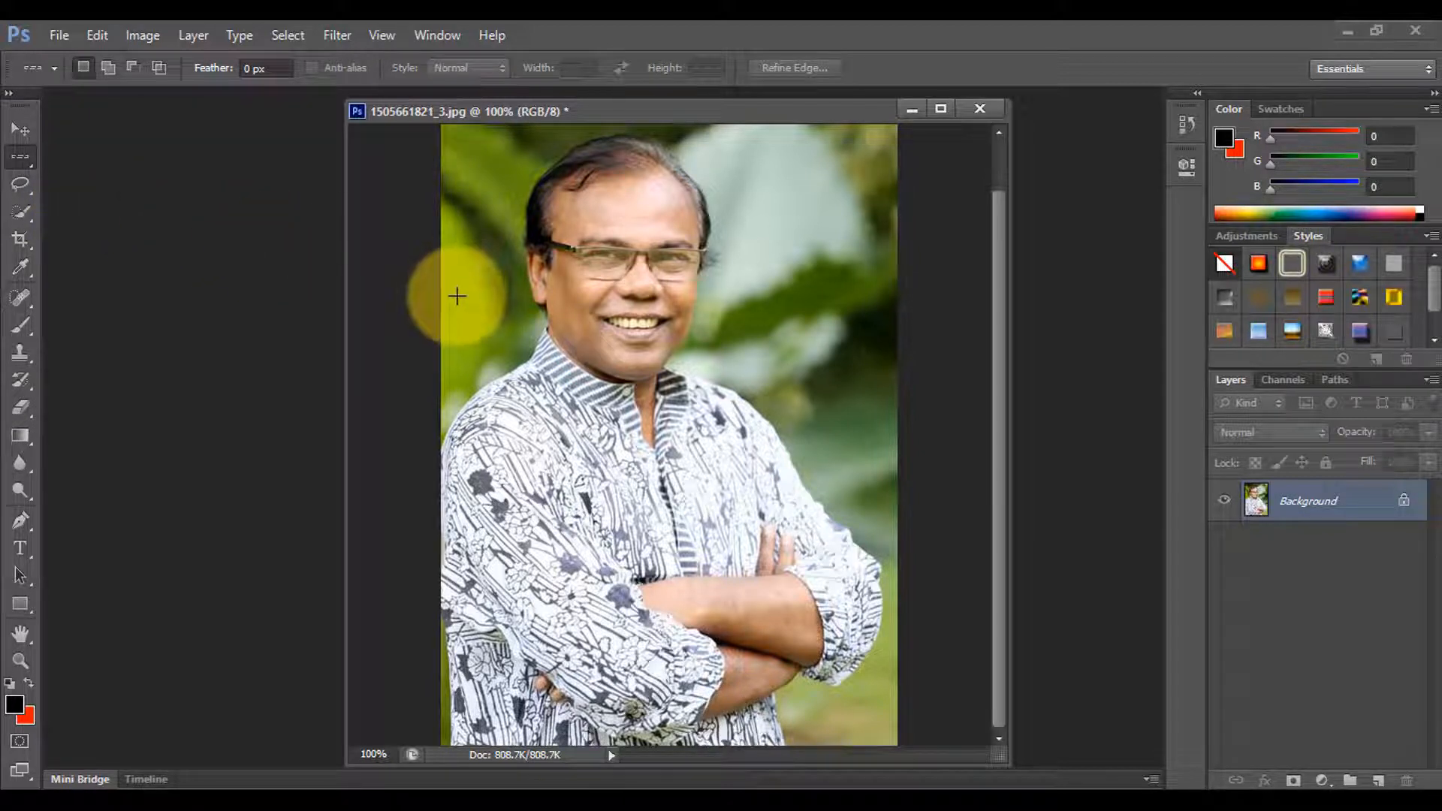
pyautogui.click(441, 320)
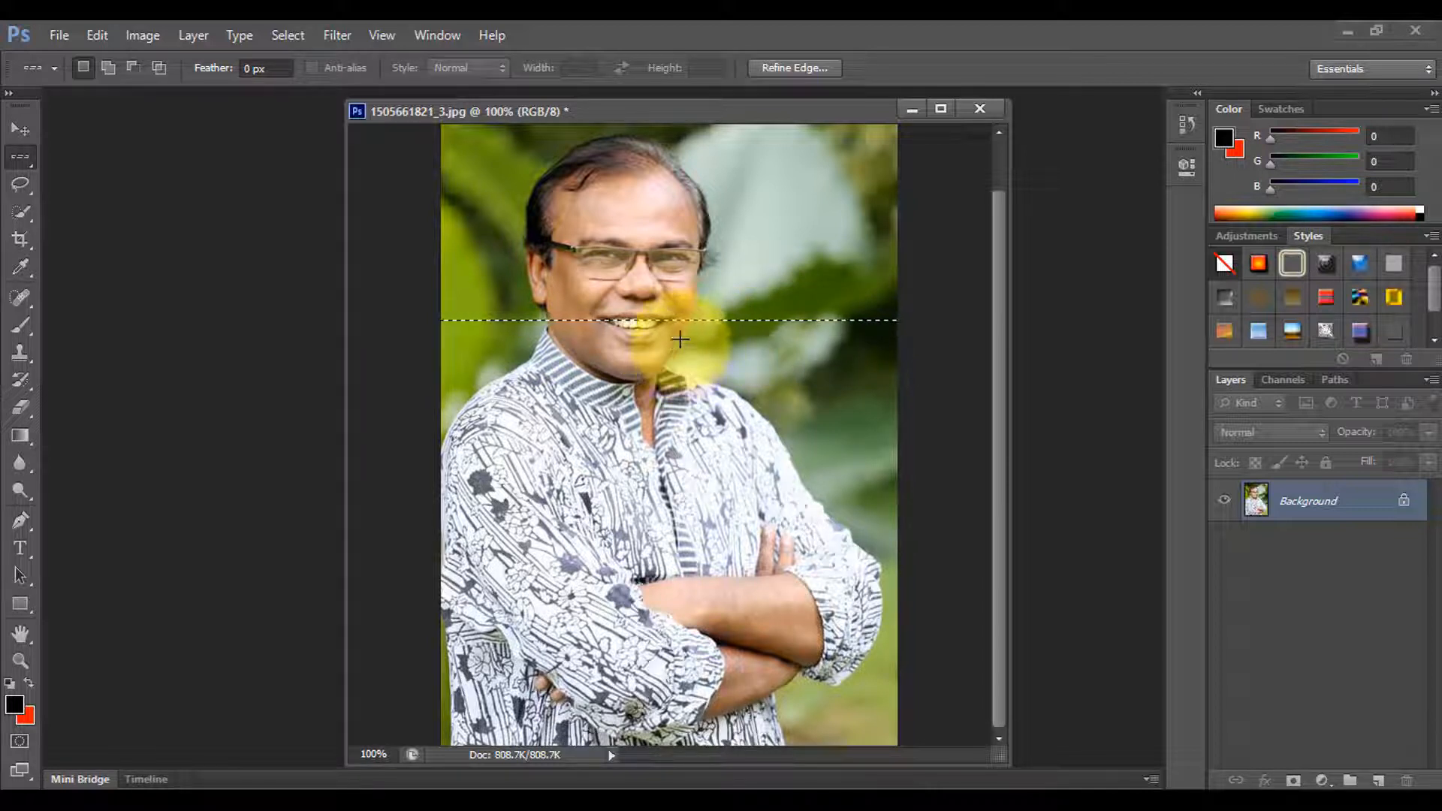
pyautogui.press('BackSpace')
pyautogui.click(691, 366)
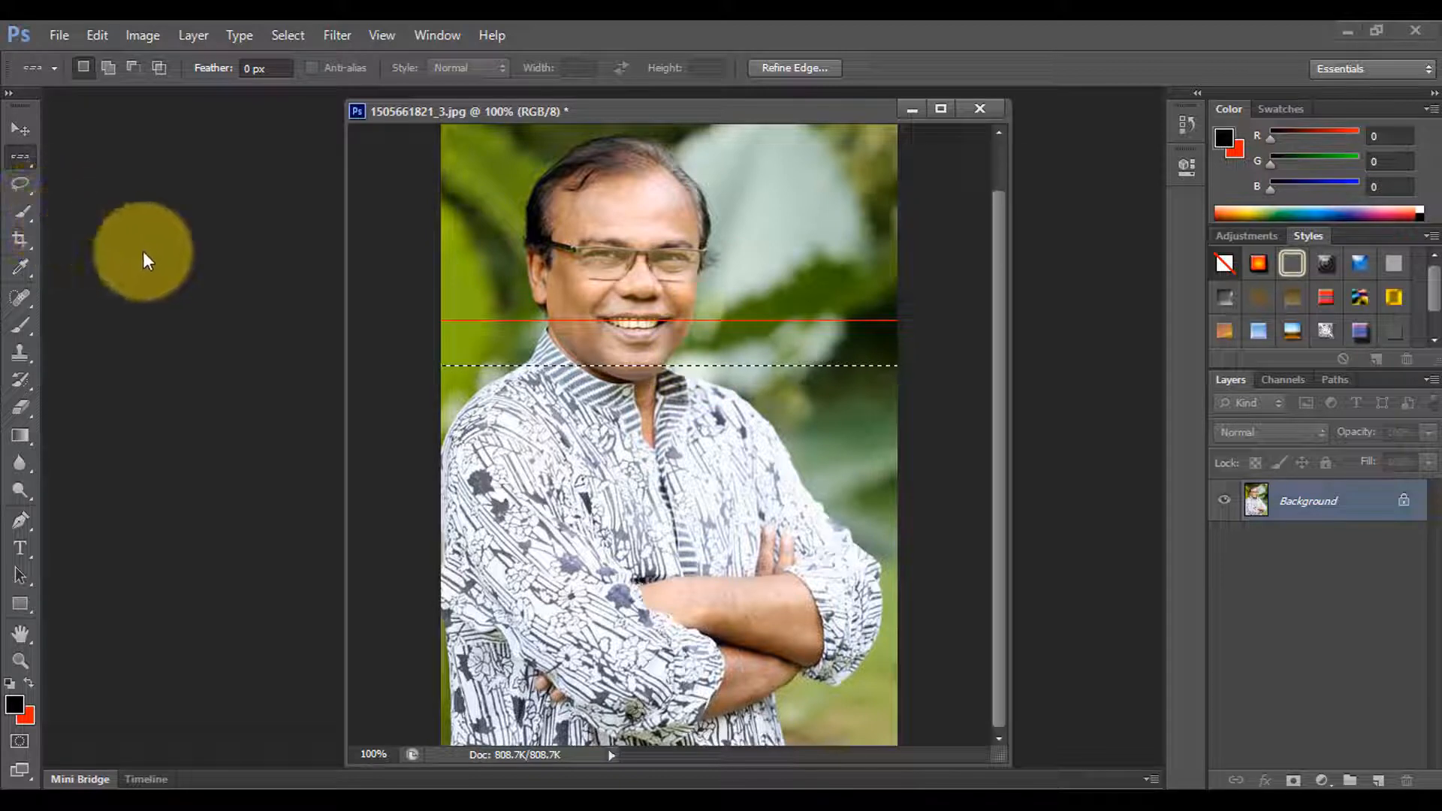
pyautogui.hotkey('ctrl', 'd')
# Examine the thickness of the red horizontal line in an enlarged window at up to 3200% zoom and return to the whole photo.
pyautogui.click(952, 109)
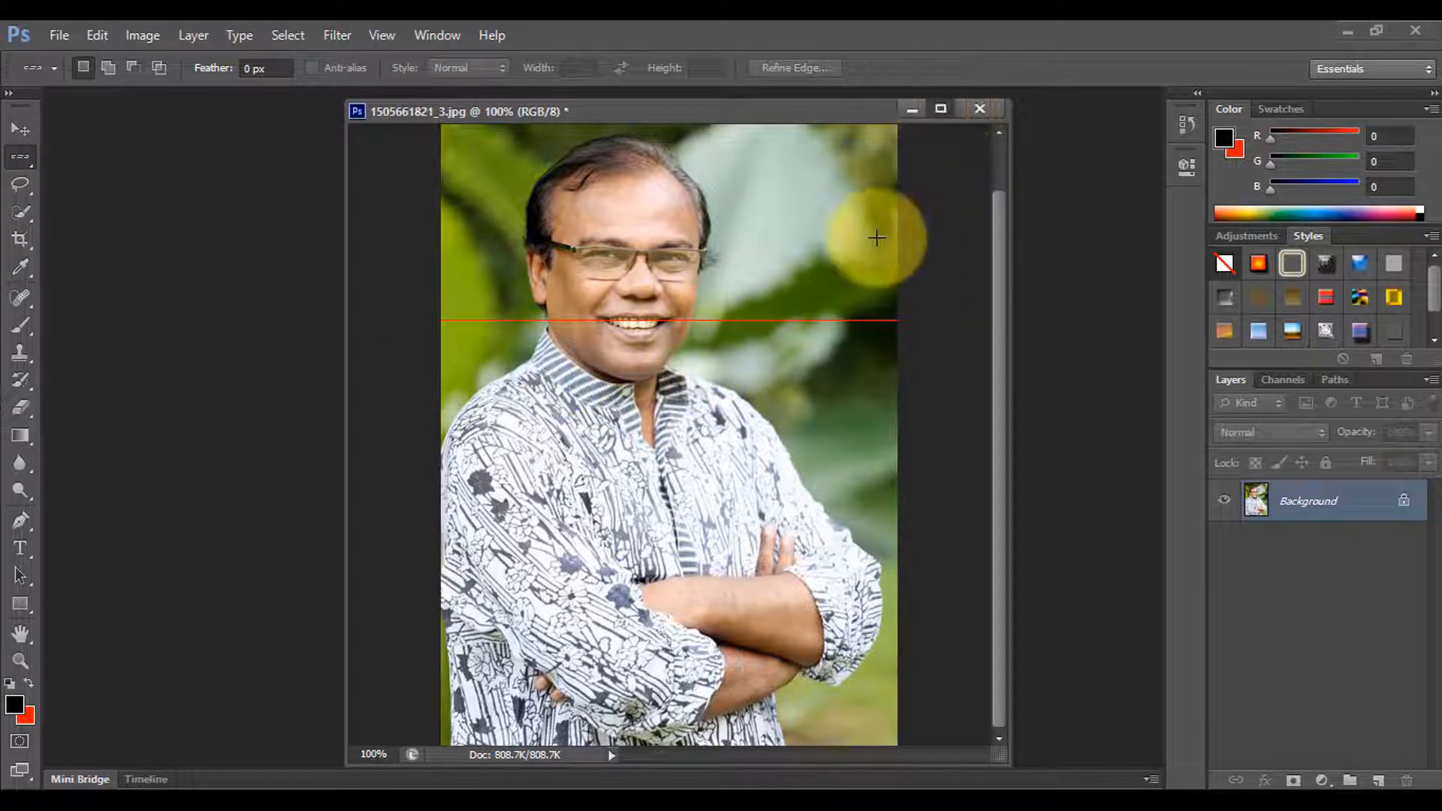
pyautogui.hotkey('ctrl', '+')
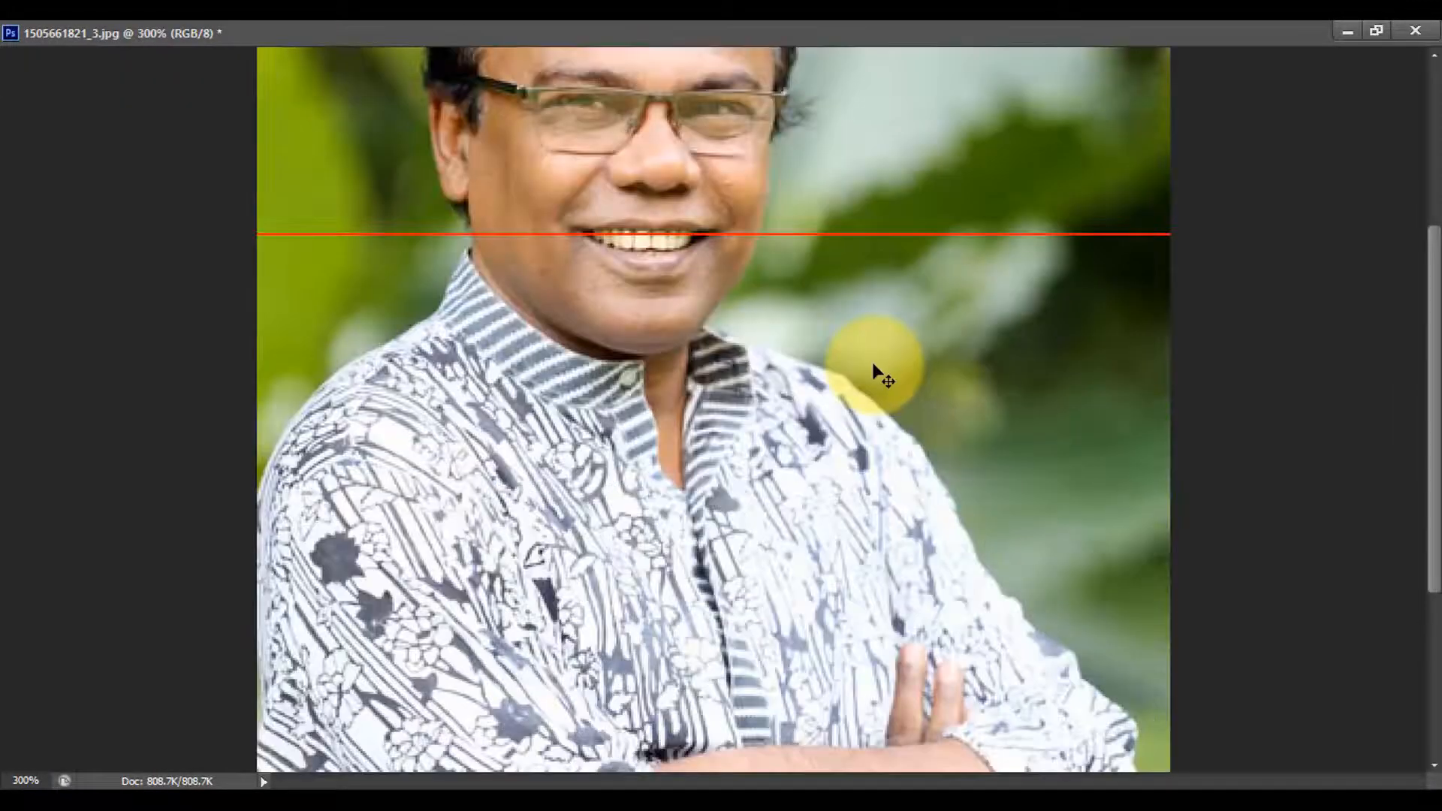
pyautogui.hotkey('ctrl', '+')
pyautogui.moveTo(820, 235); pyautogui.dragTo(842, 575)
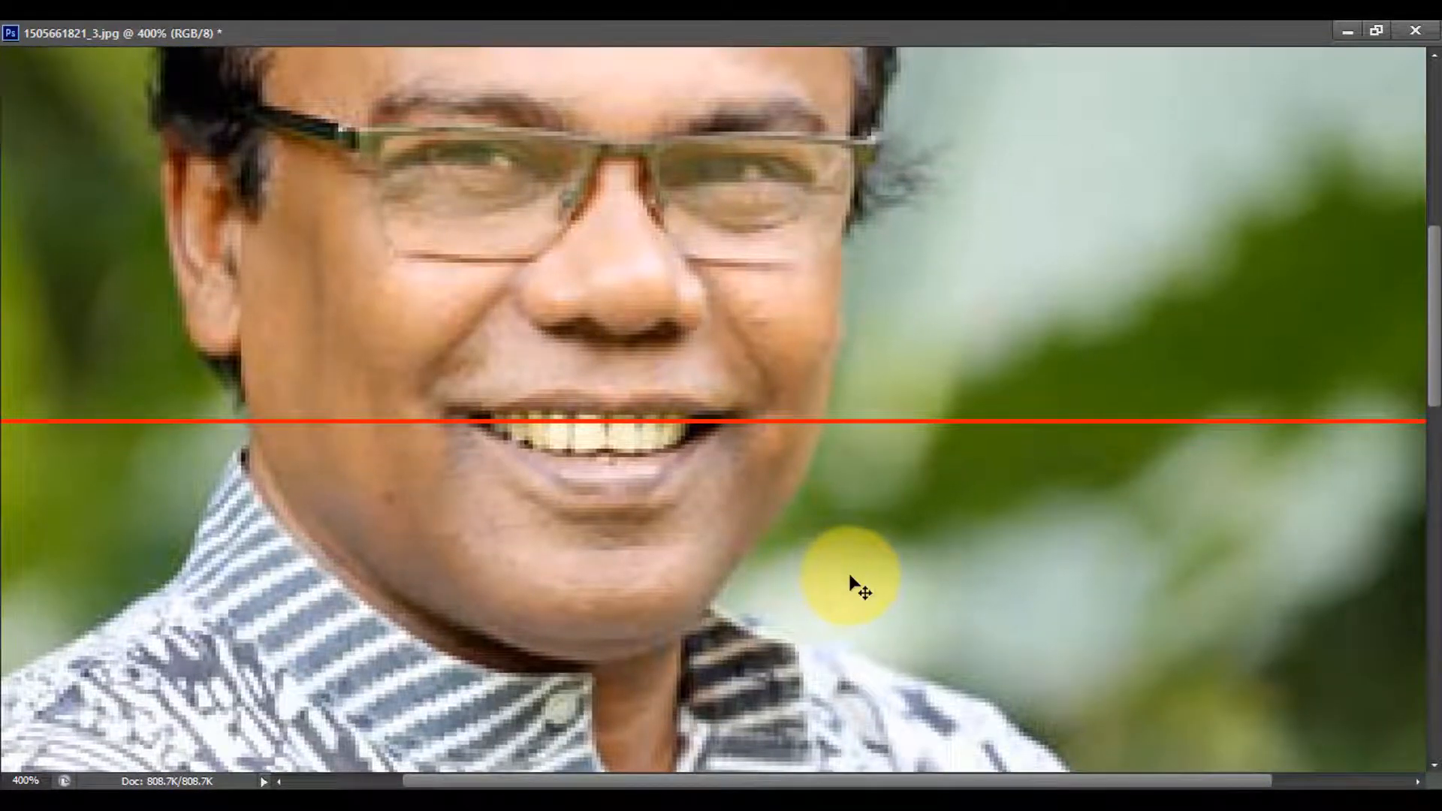
pyautogui.hotkey('ctrl', '+')
pyautogui.hotkey('ctrl', '+')
pyautogui.hotkey('ctrl', '+')
pyautogui.hotkey('ctrl', '+')
pyautogui.hotkey('ctrl', '+')
pyautogui.hotkey('ctrl', '+')
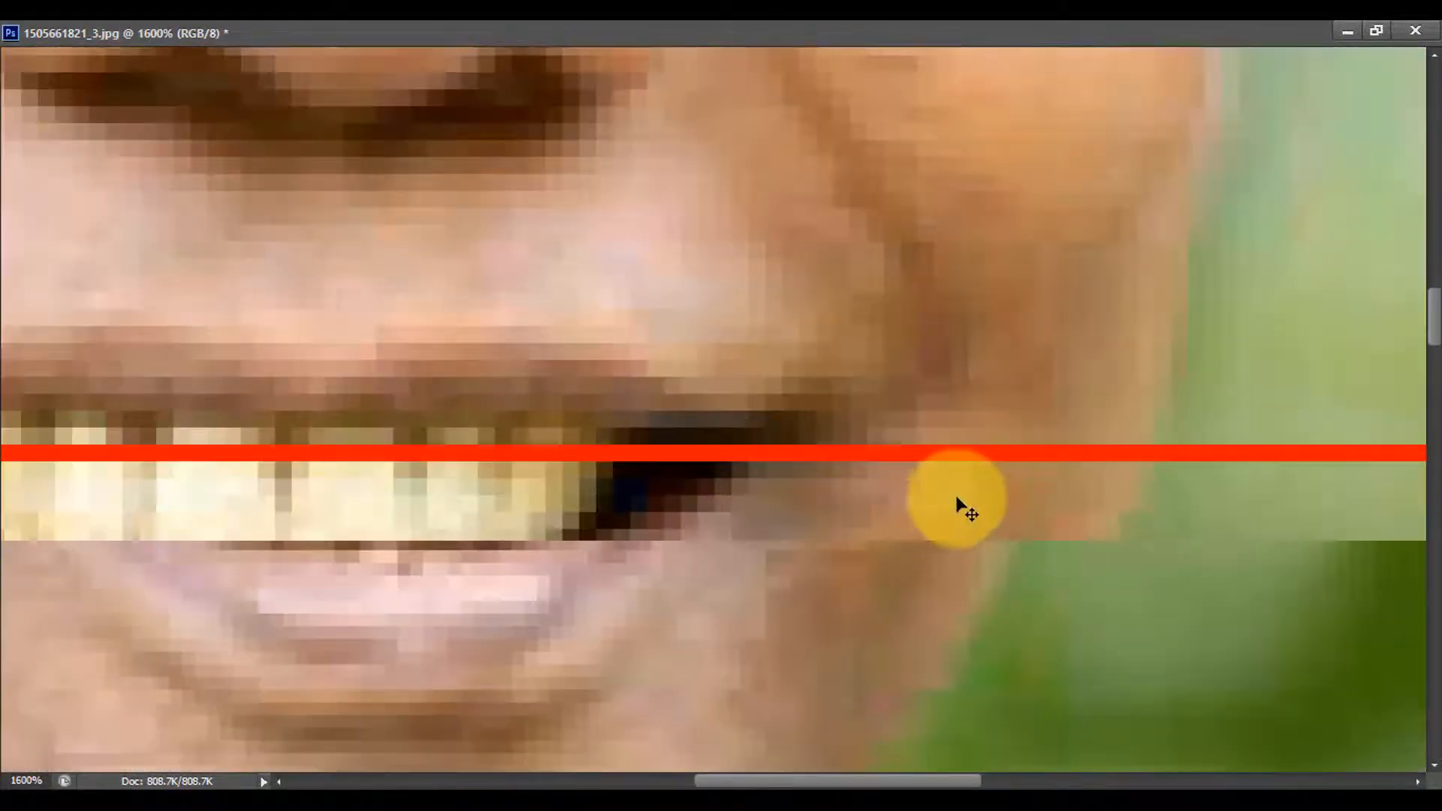
pyautogui.hotkey('ctrl', '+')
pyautogui.hotkey('ctrl', '+')
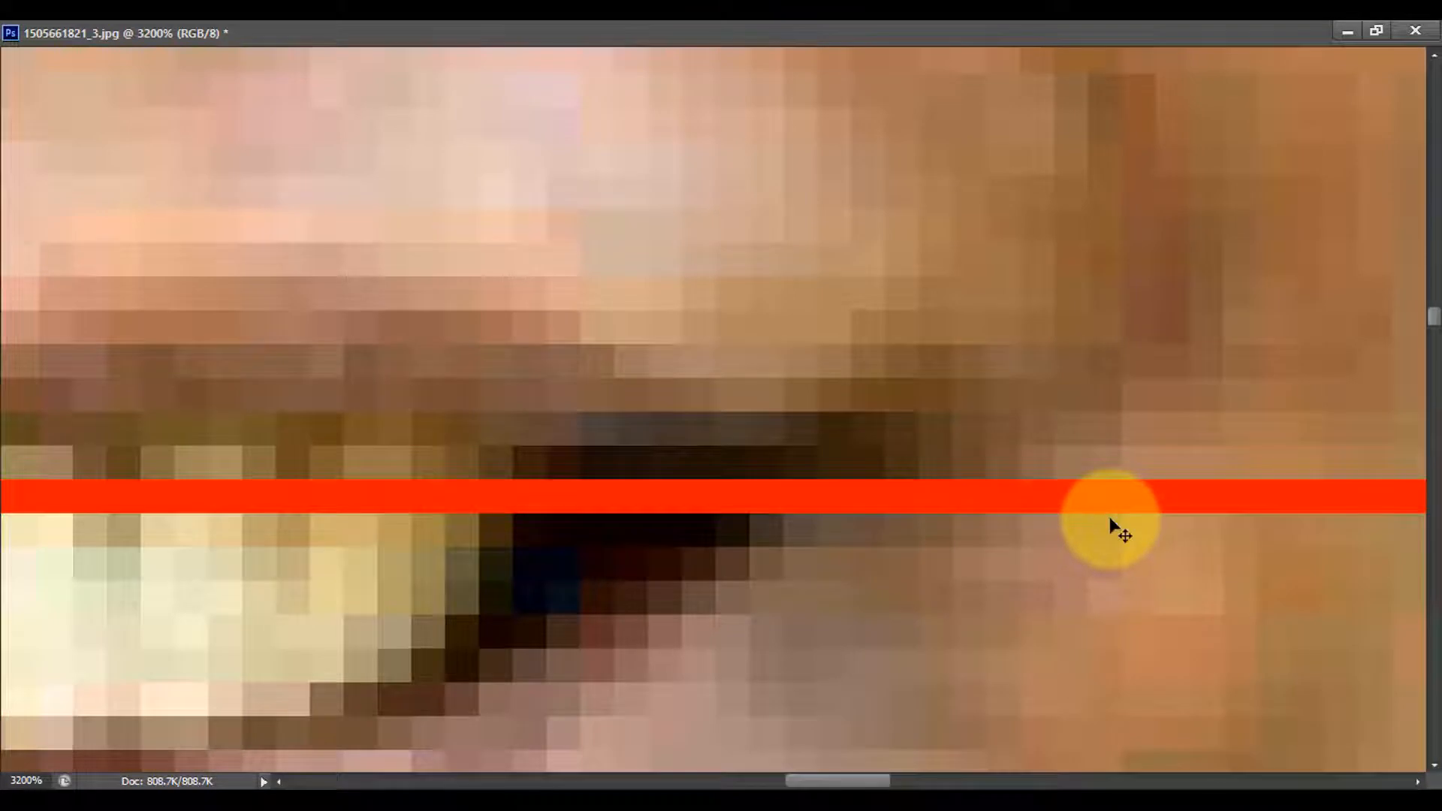
pyautogui.hotkey('ctrl', '-')
pyautogui.hotkey('ctrl', '-')
pyautogui.hotkey('ctrl', '-')
pyautogui.hotkey('ctrl', '-')
pyautogui.hotkey('ctrl', '-')
pyautogui.hotkey('ctrl', '-')
pyautogui.hotkey('ctrl', '-')
pyautogui.hotkey('ctrl', '-')
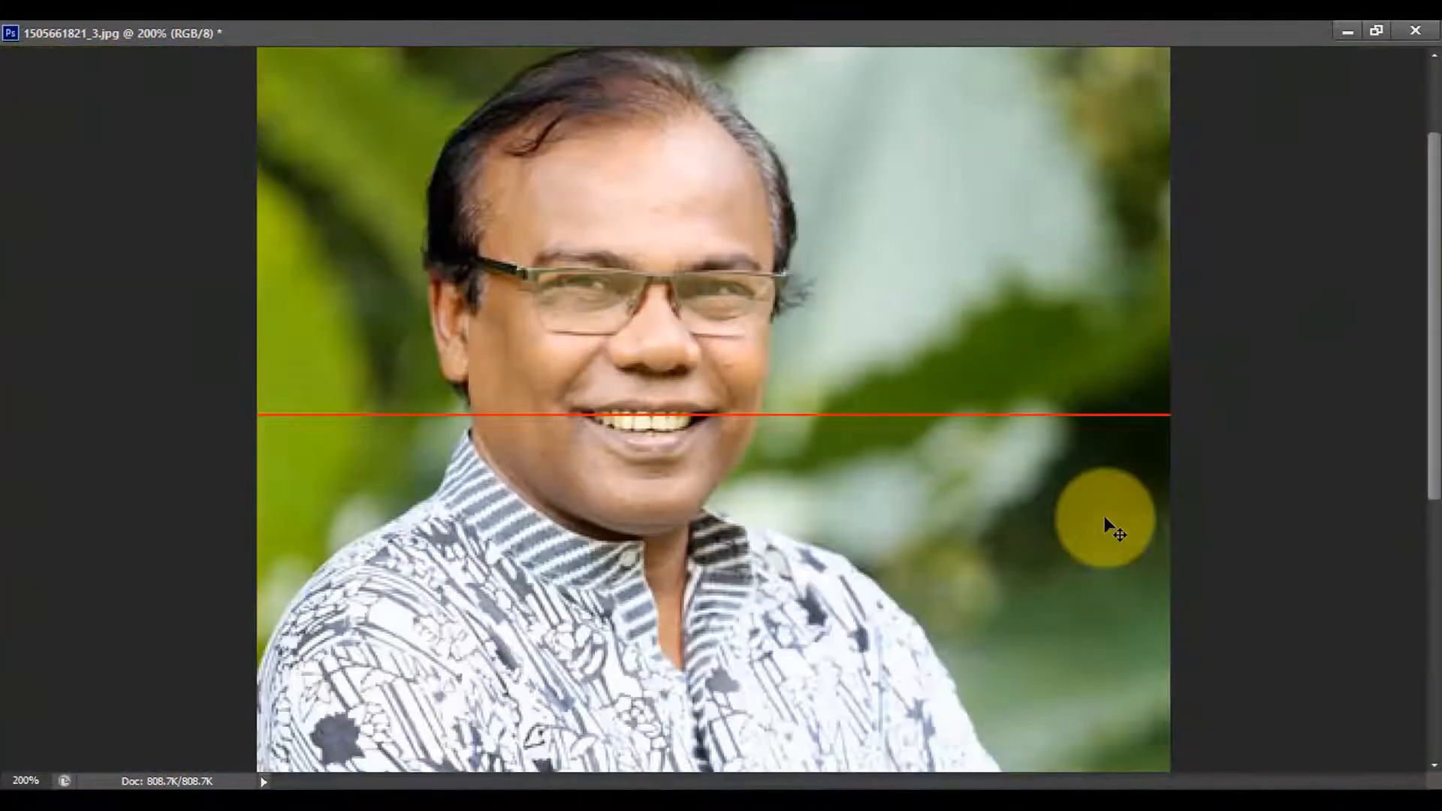
pyautogui.hotkey('ctrl', '-')
pyautogui.hotkey('ctrl', '-')
pyautogui.click(1376, 30)
# Select a single pixel column beside the man's face with the Single Column Marquee Tool, fill it with red and deselect.
pyautogui.rightClick(21, 156)
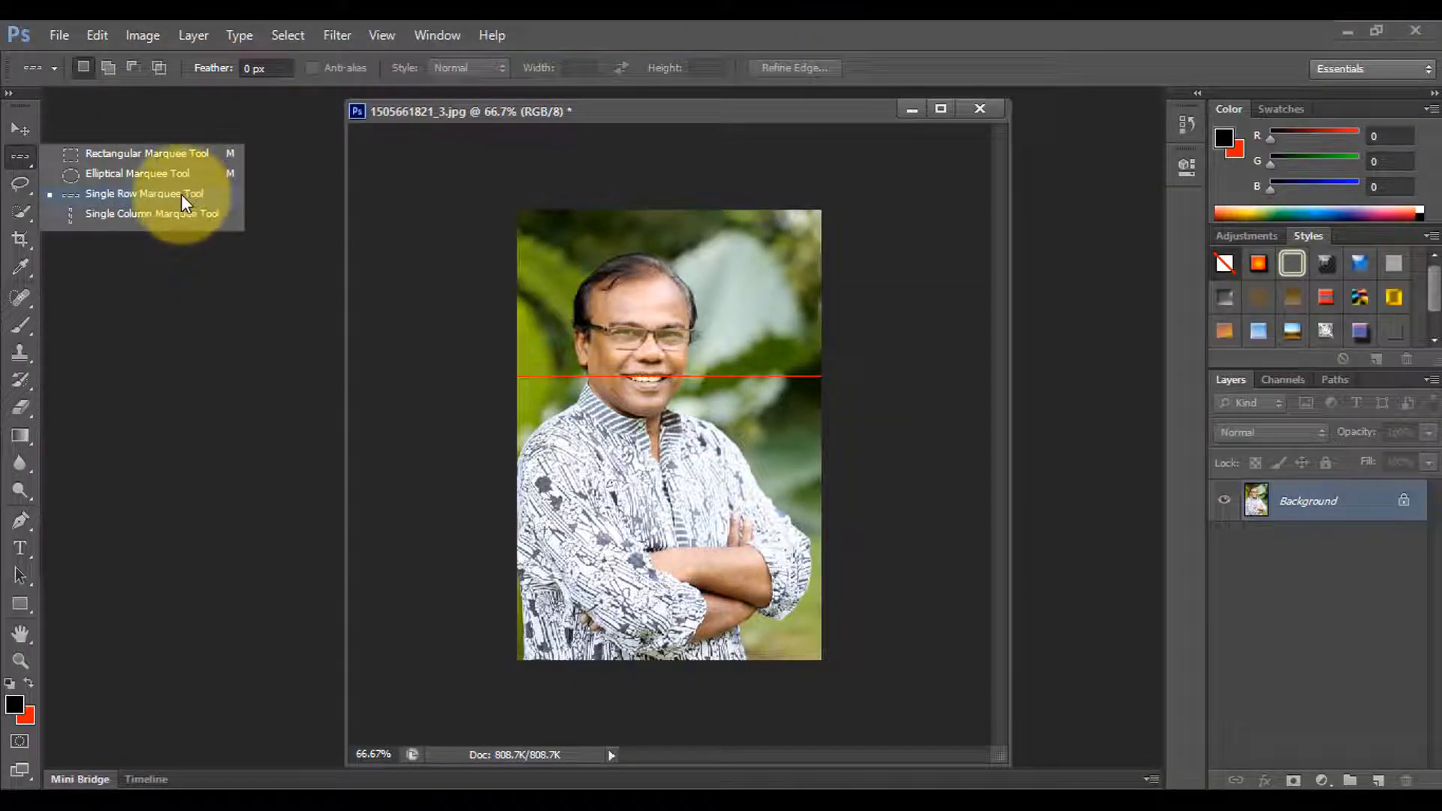
pyautogui.click(111, 215)
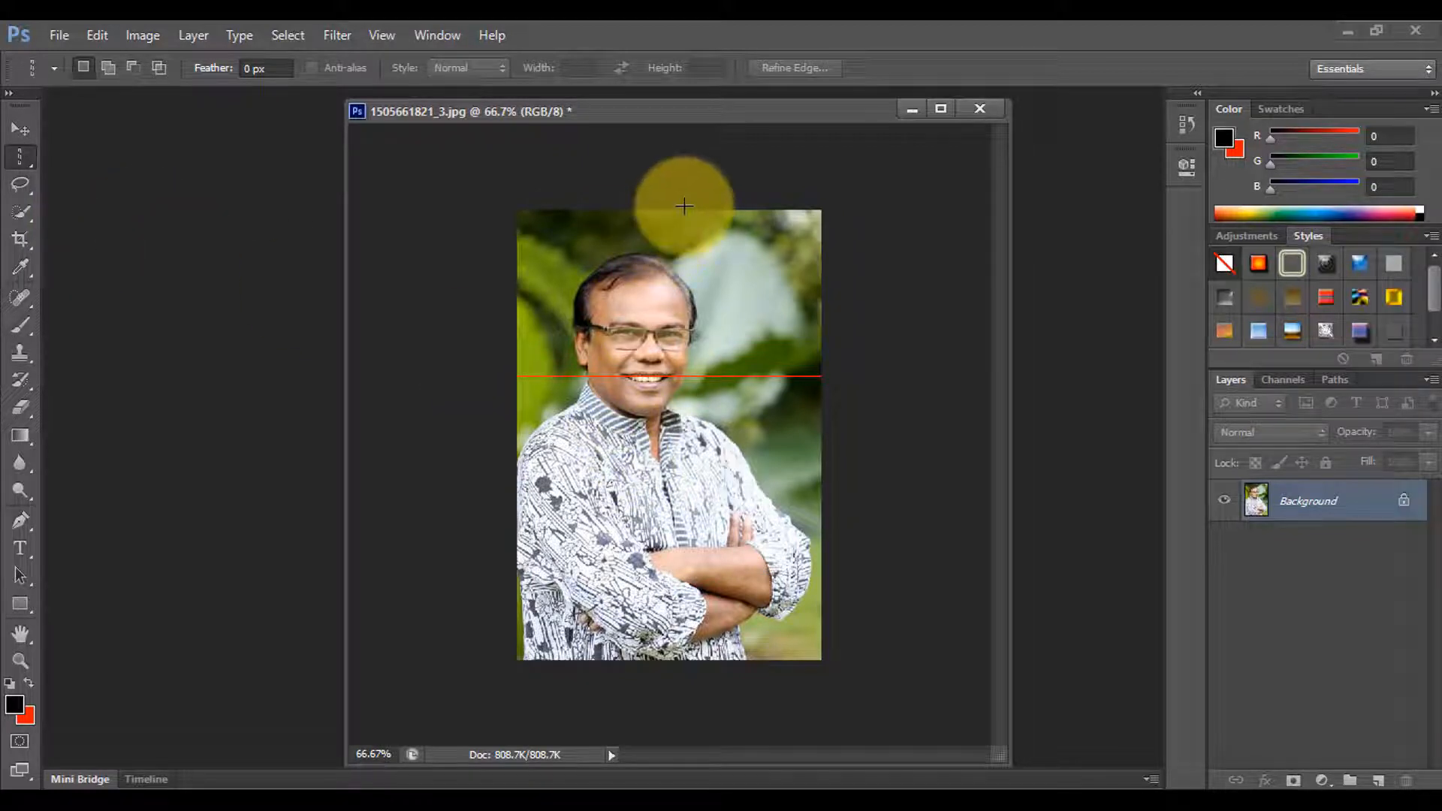
pyautogui.click(688, 482)
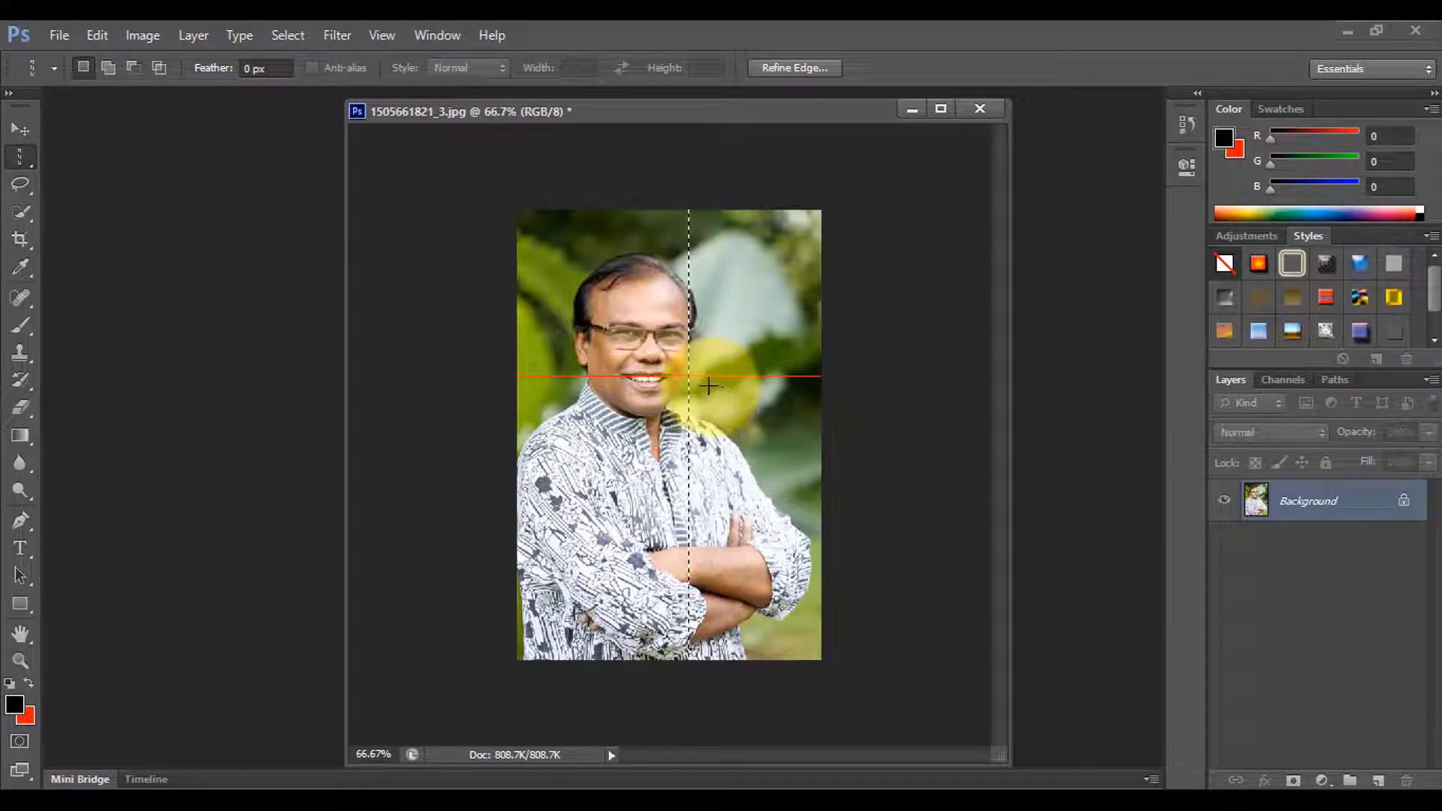
pyautogui.hotkey('ctrl', 'BackSpace')
pyautogui.hotkey('ctrl', 'd')
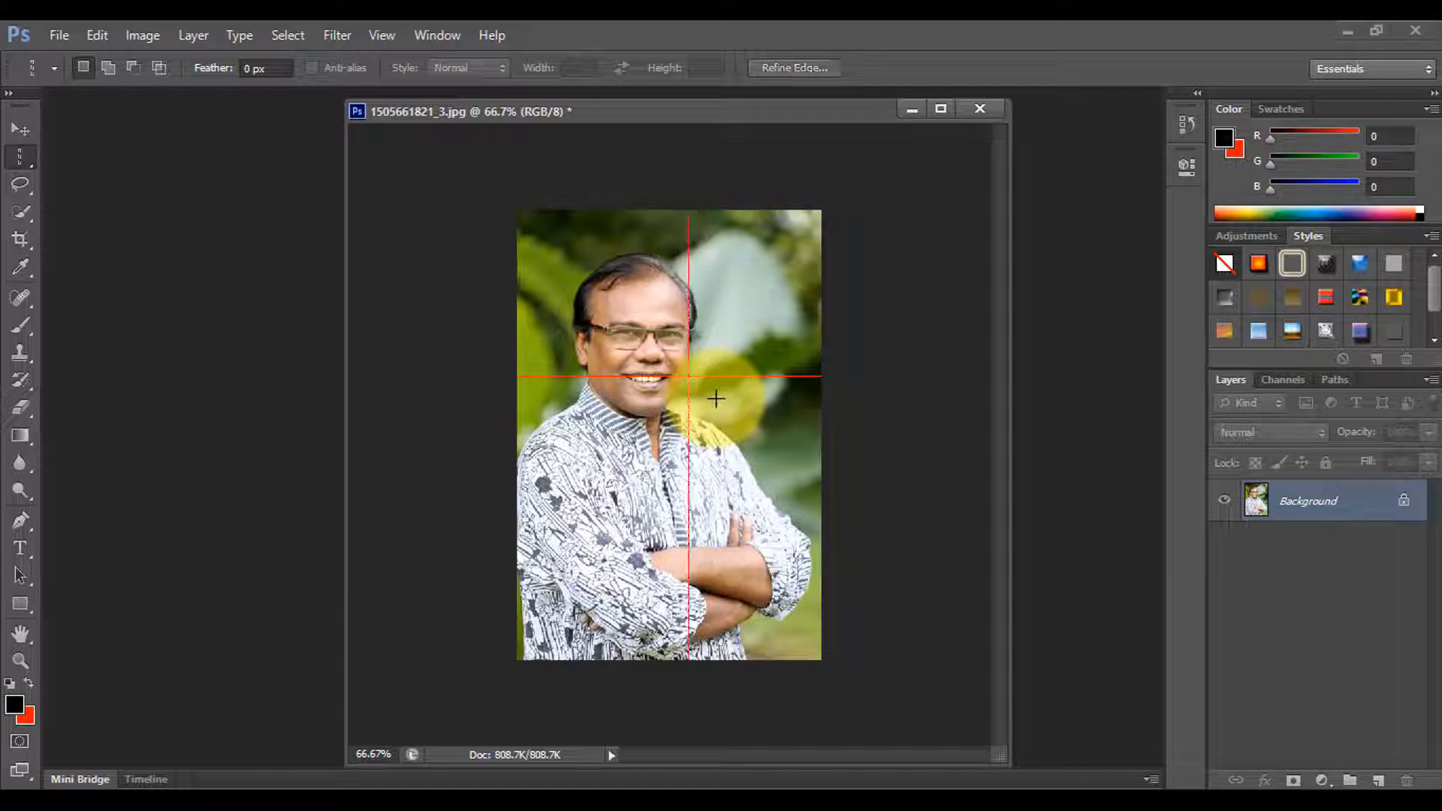
# Examine the red vertical line and its crossing with the horizontal line up close and return to the whole photo.
pyautogui.hotkey('ctrl', '+')
pyautogui.hotkey('ctrl', '+')
pyautogui.hotkey('ctrl', '+')
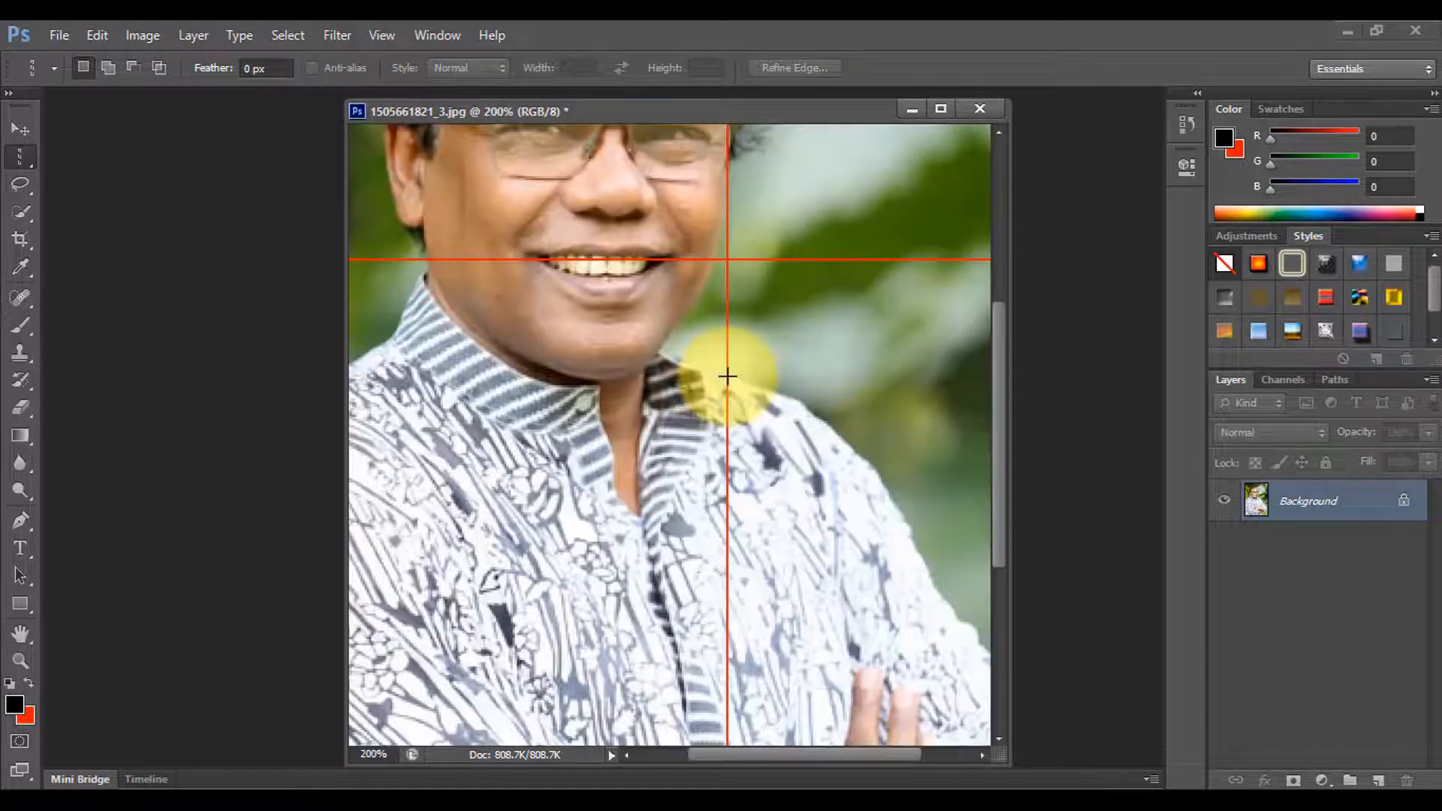
pyautogui.moveTo(772, 258); pyautogui.dragTo(777, 457)
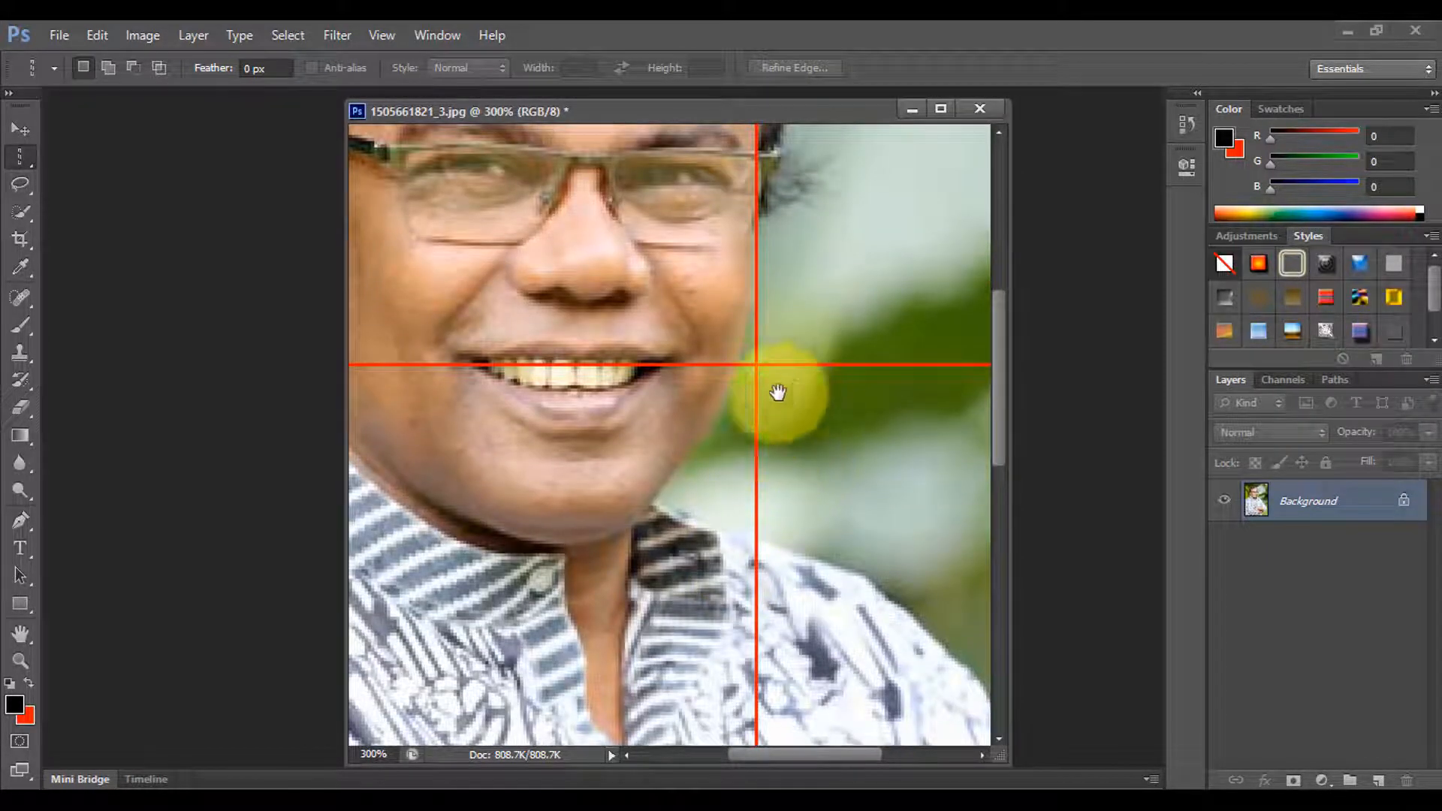
pyautogui.hotkey('ctrl', '-')
pyautogui.hotkey('ctrl', '-')
pyautogui.hotkey('ctrl', '-')
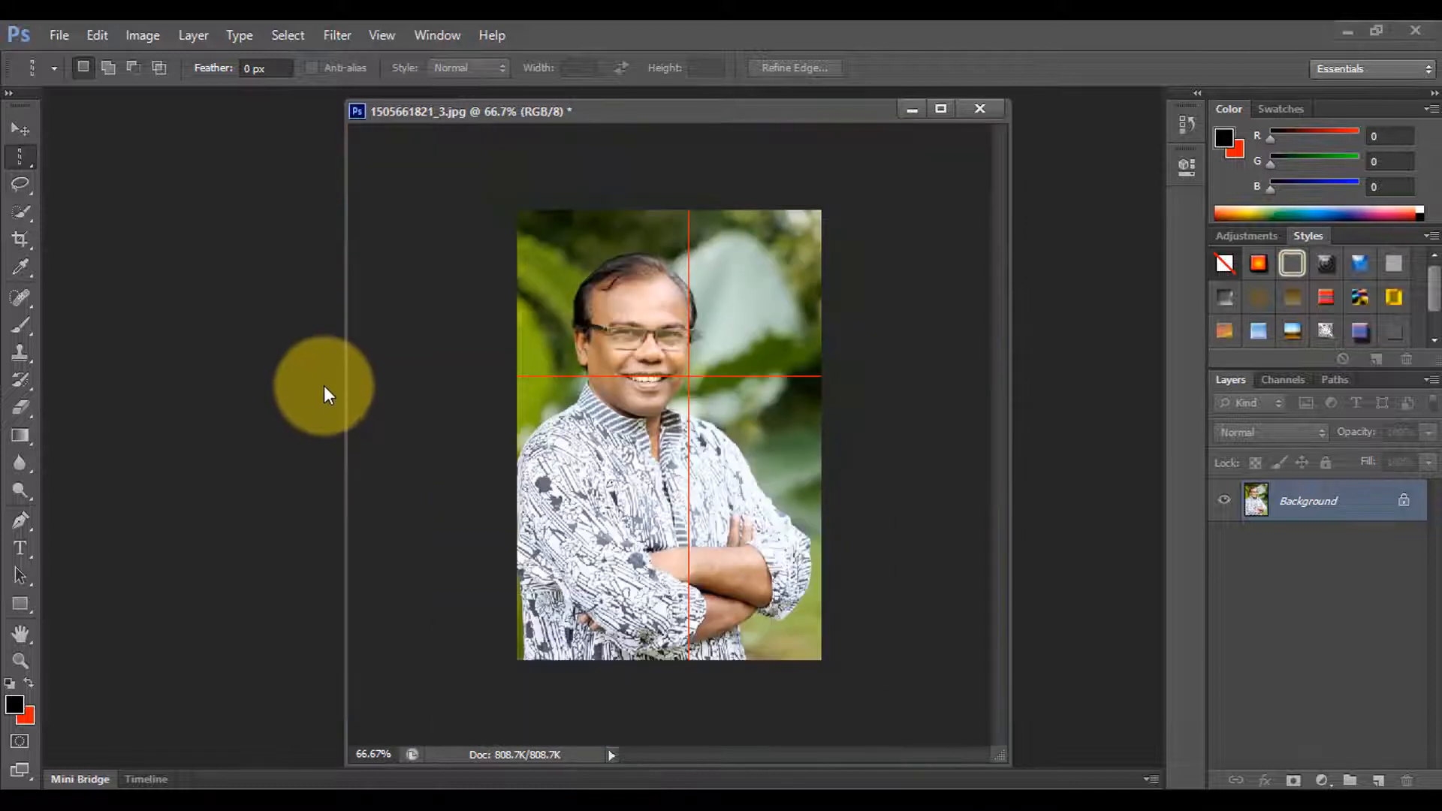